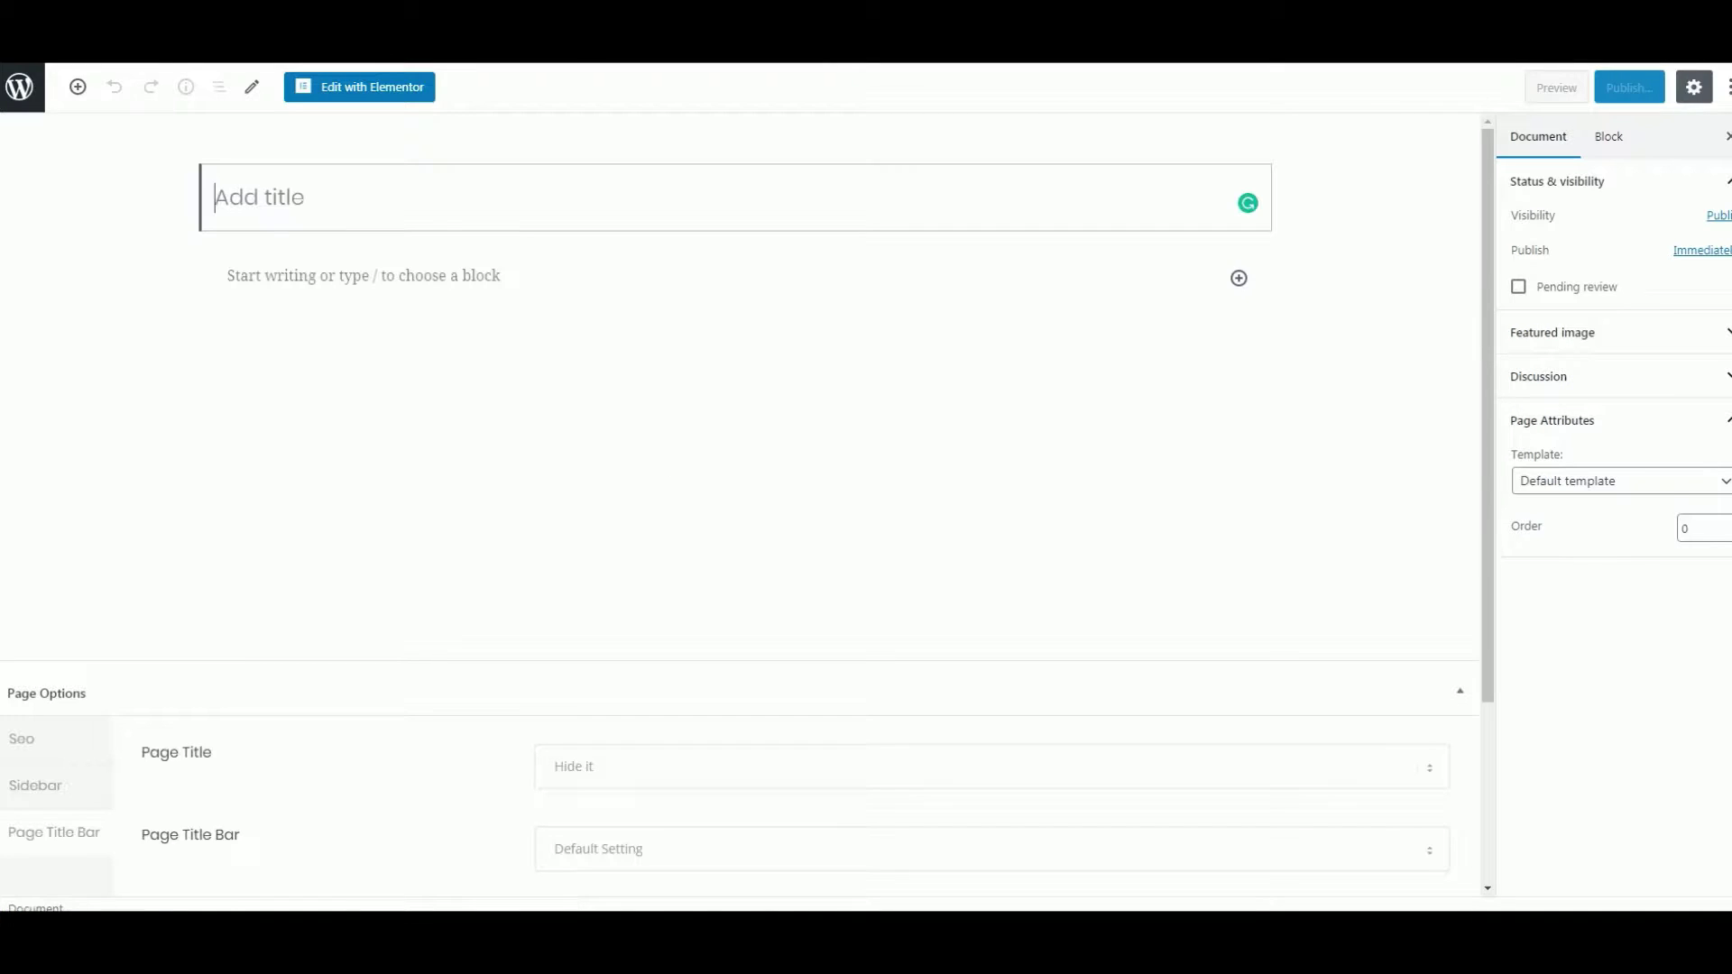
- Title the new page 'Registration page' and launch it in the Elementor builder
type("Re")
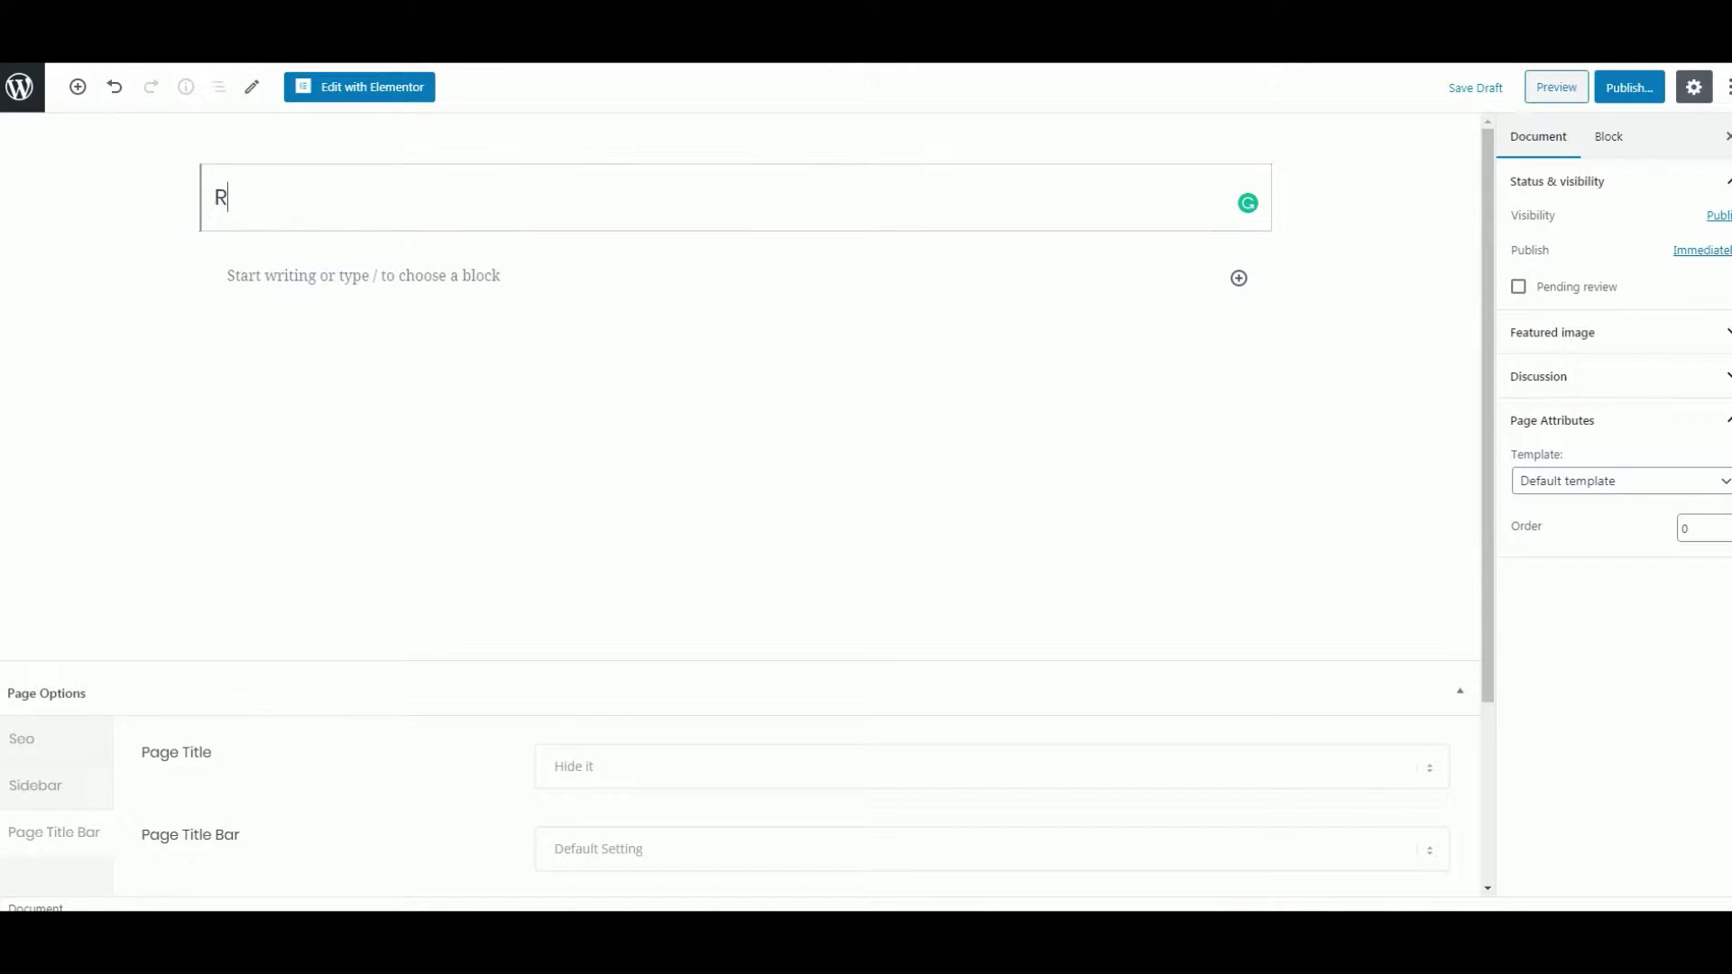
key("BackSpace")
key("BackSpace")
type("Regis")
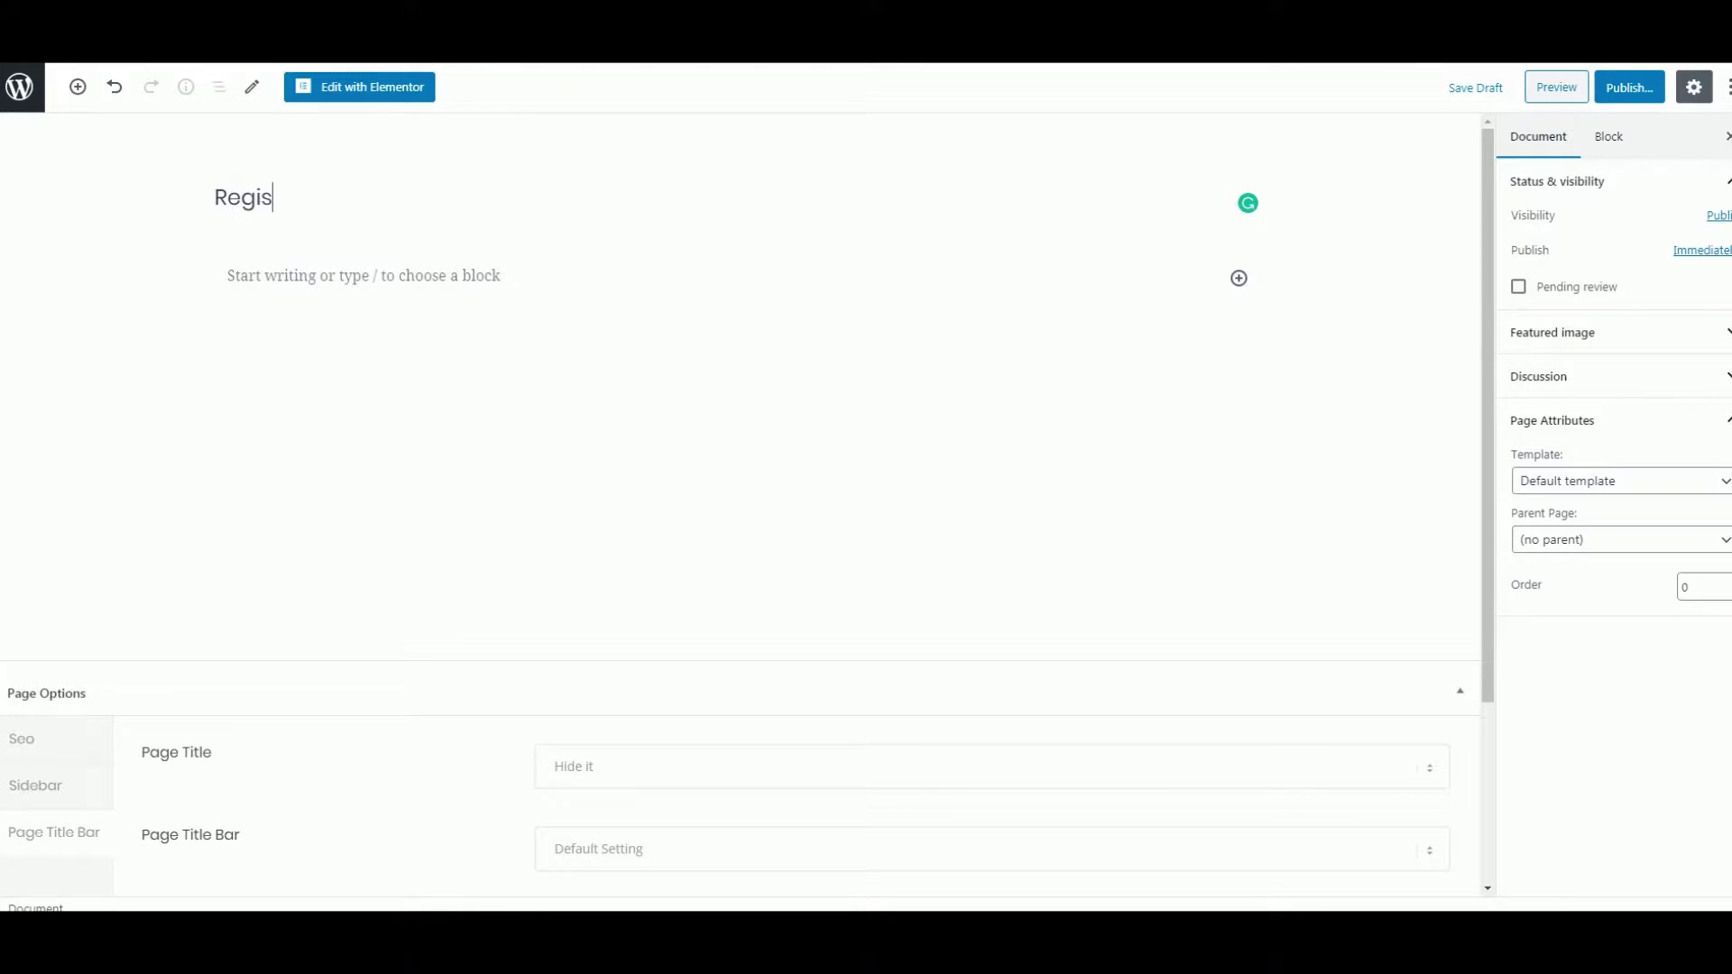
type("tration page")
left_click(418, 94)
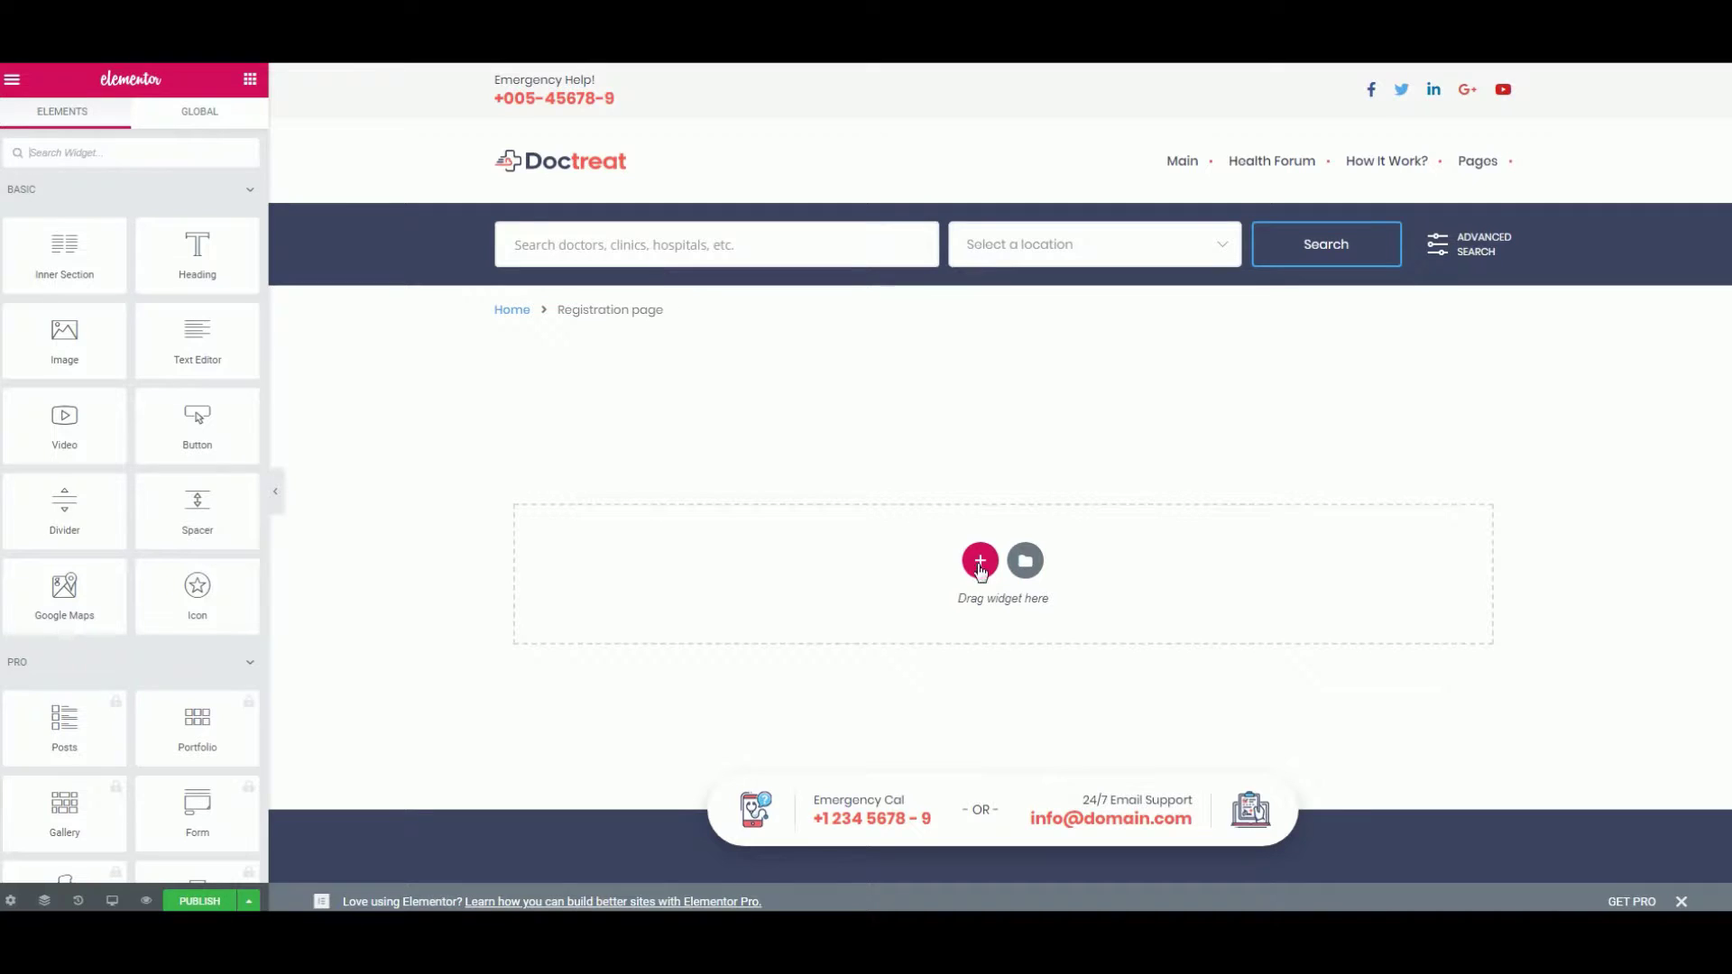
- Add a single-column section containing the Authentication widget (Register Form) and publish the page
left_click(980, 562)
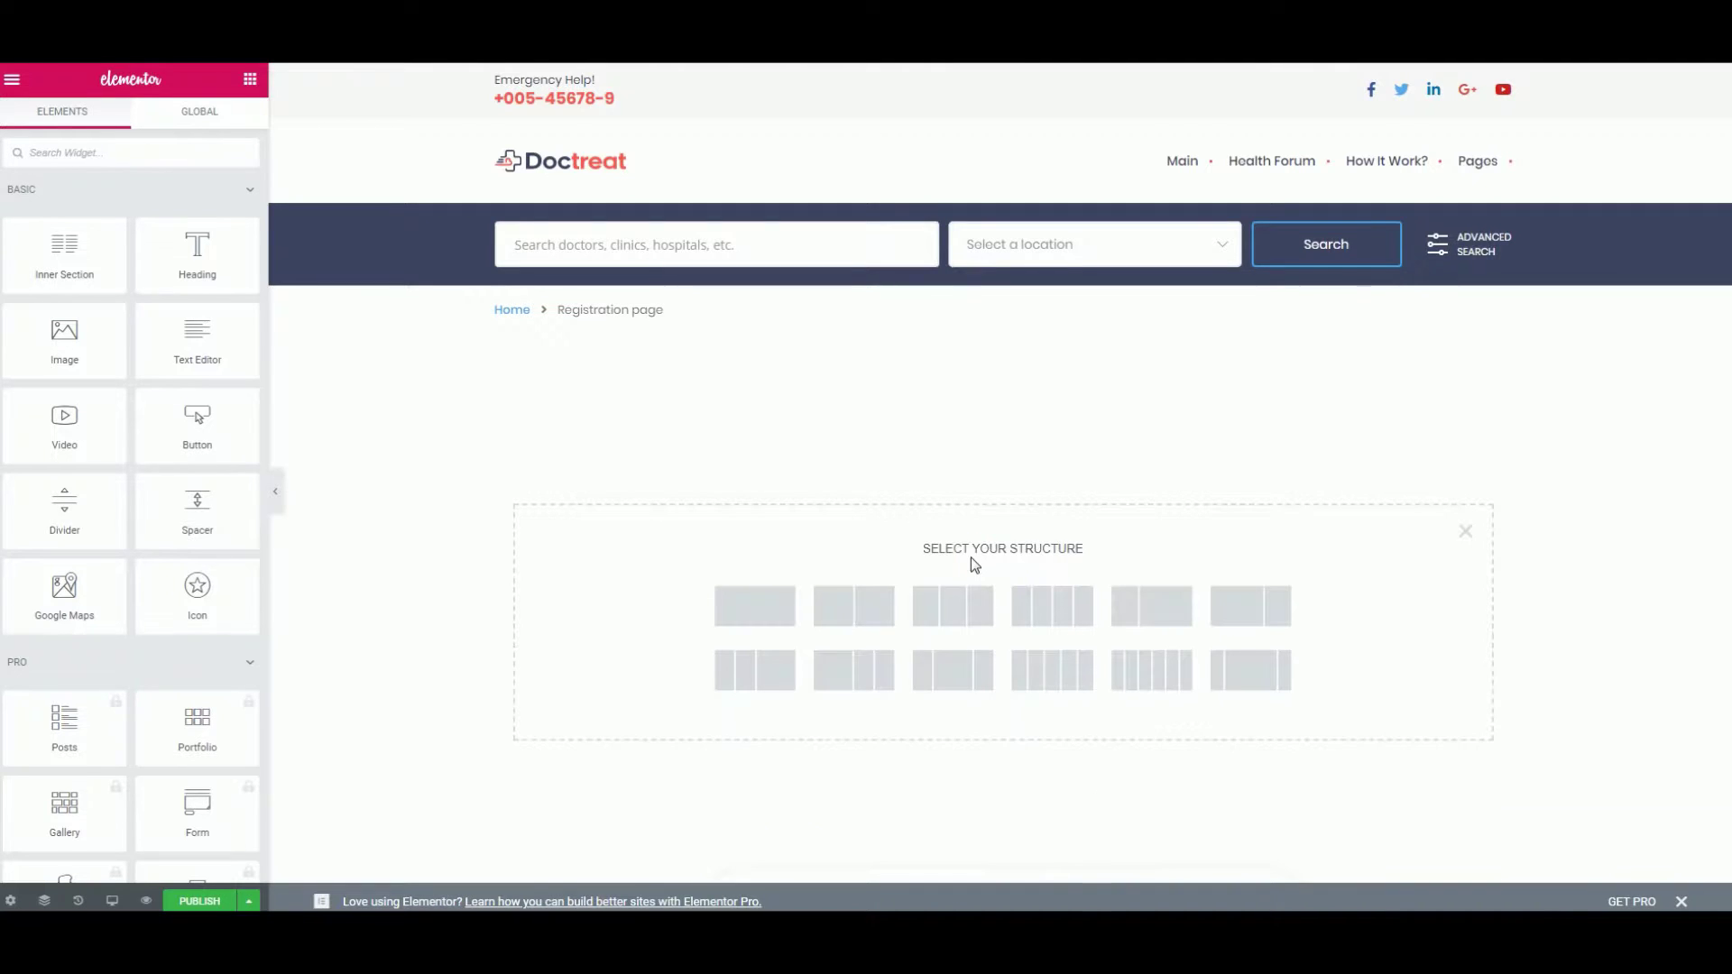
left_click(754, 606)
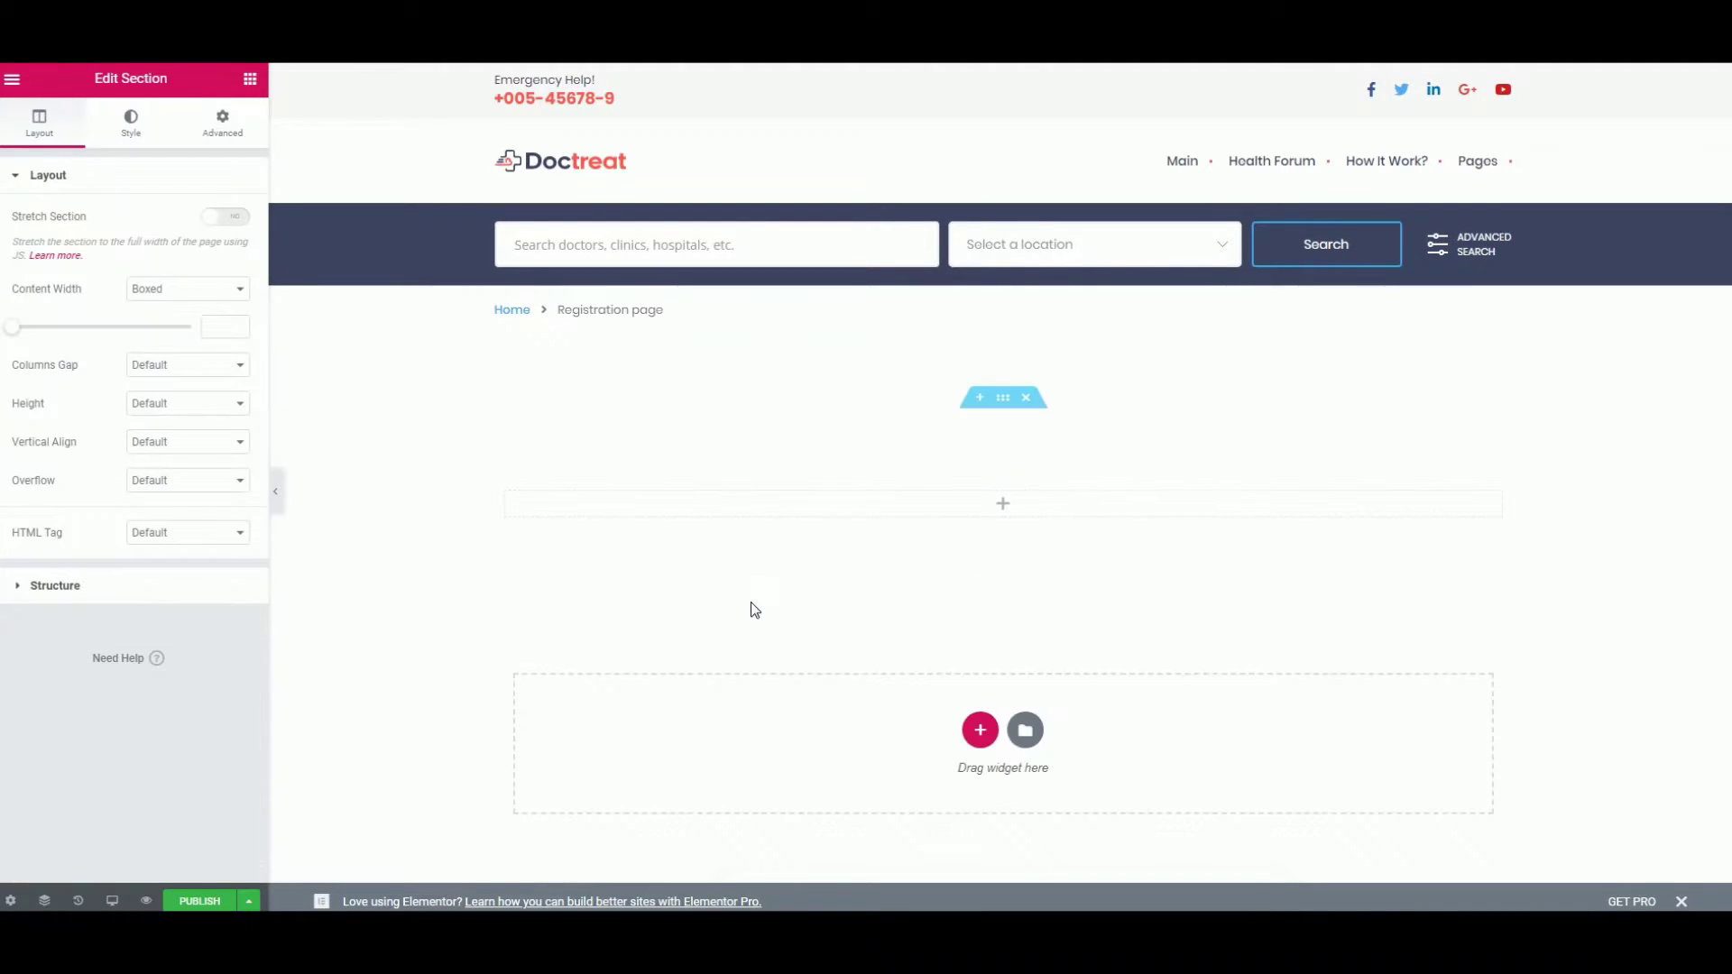
left_click(1002, 502)
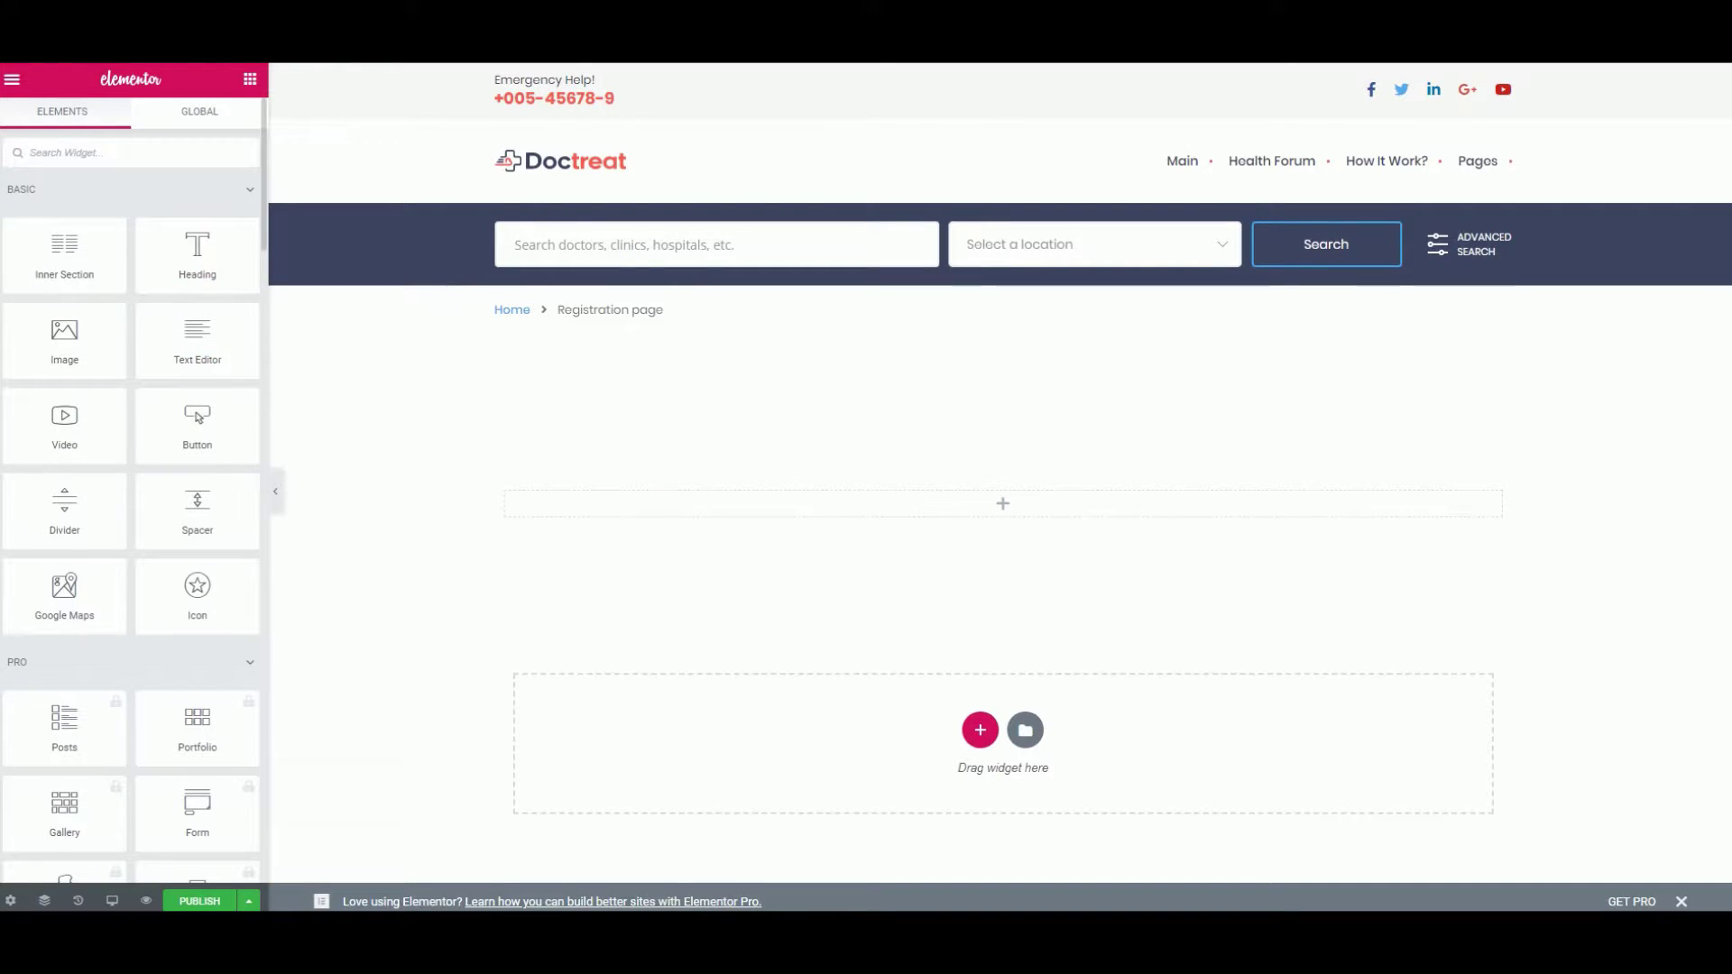
type("reg")
key("BackSpace")
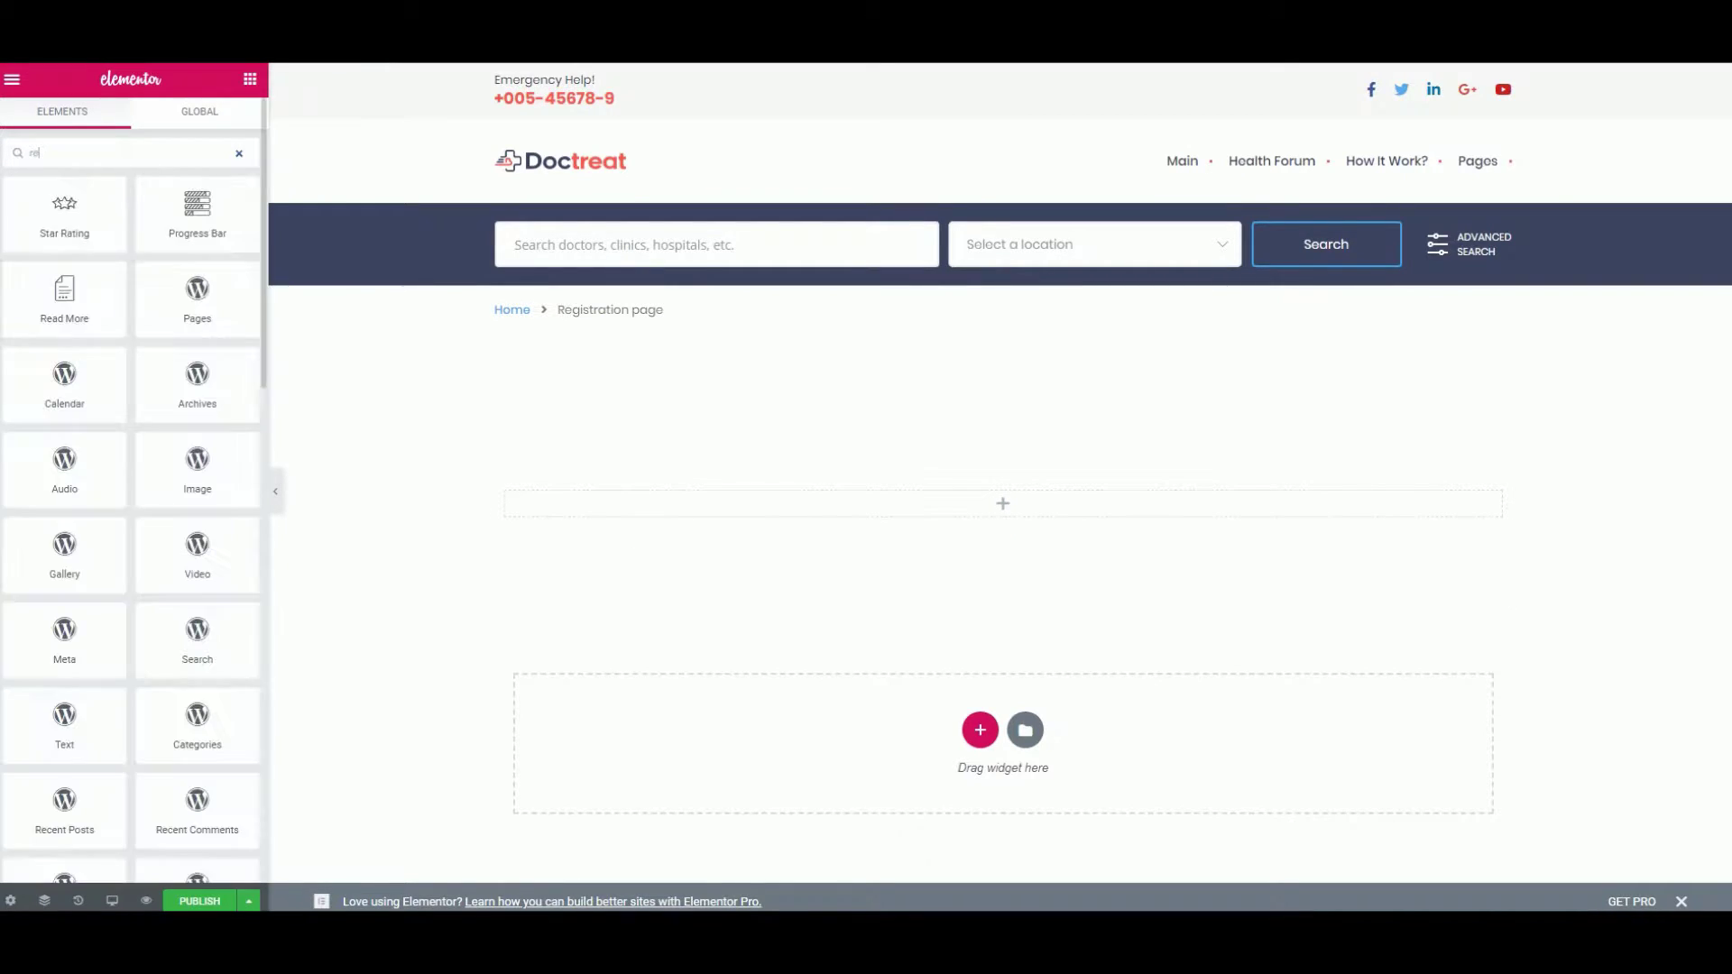
key("BackSpace")
key("BackSpace")
type("auth")
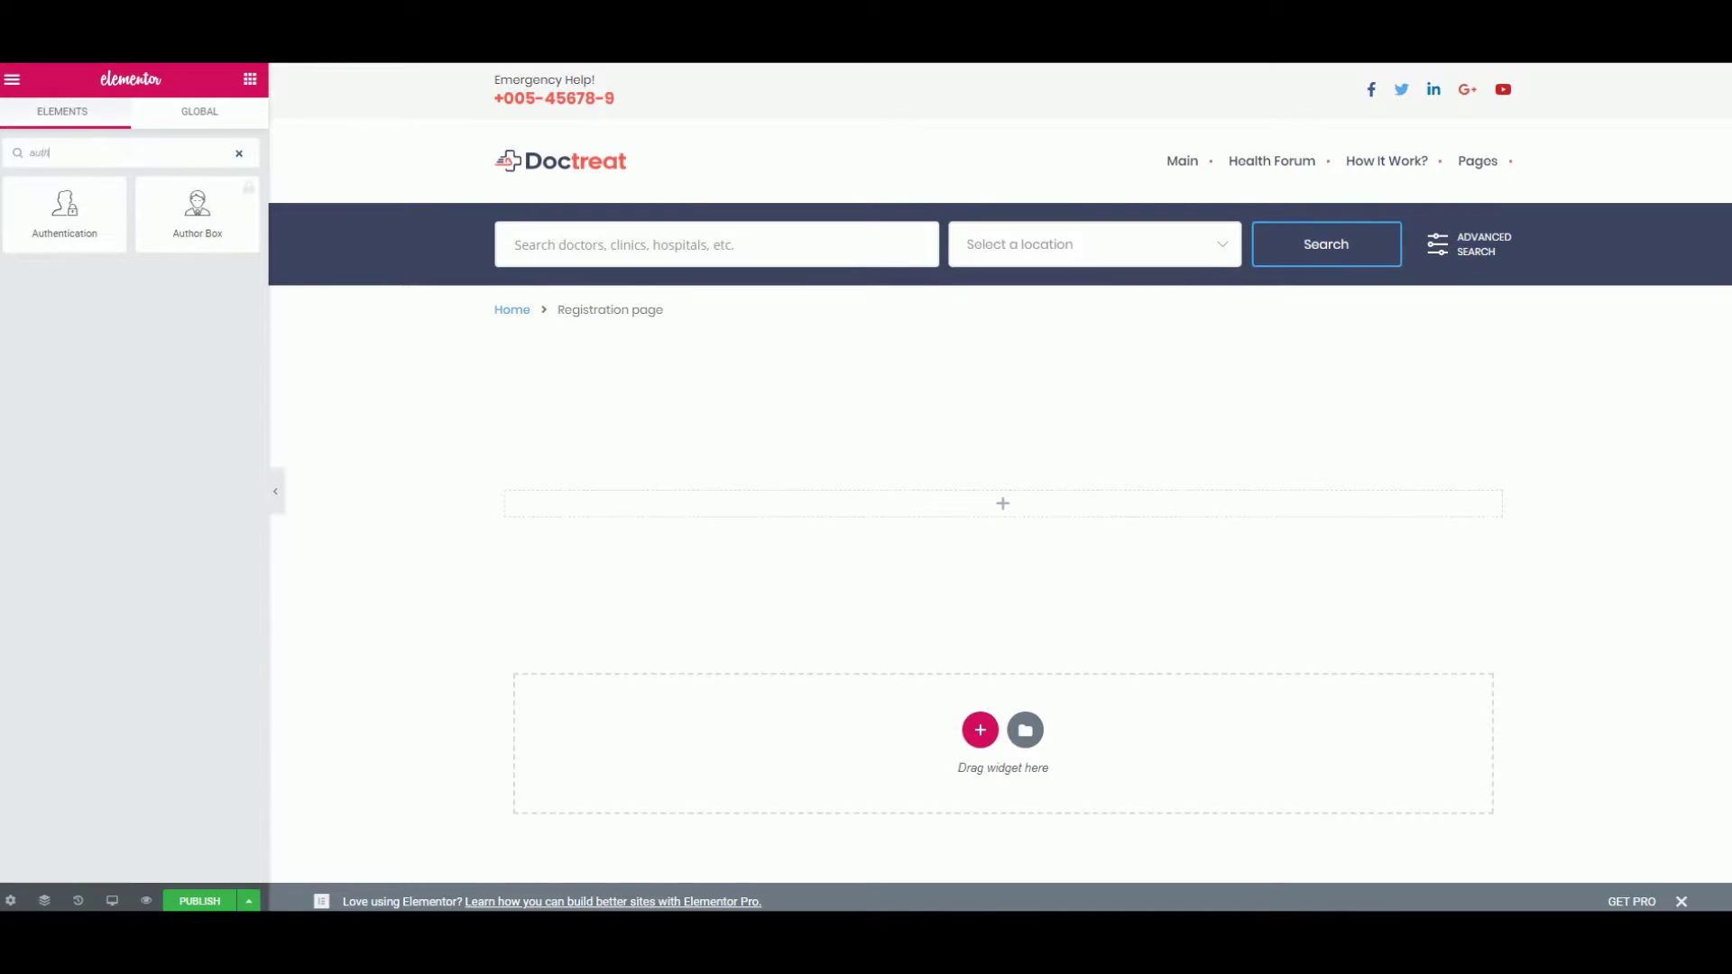
left_click_drag(63, 231, 962, 505)
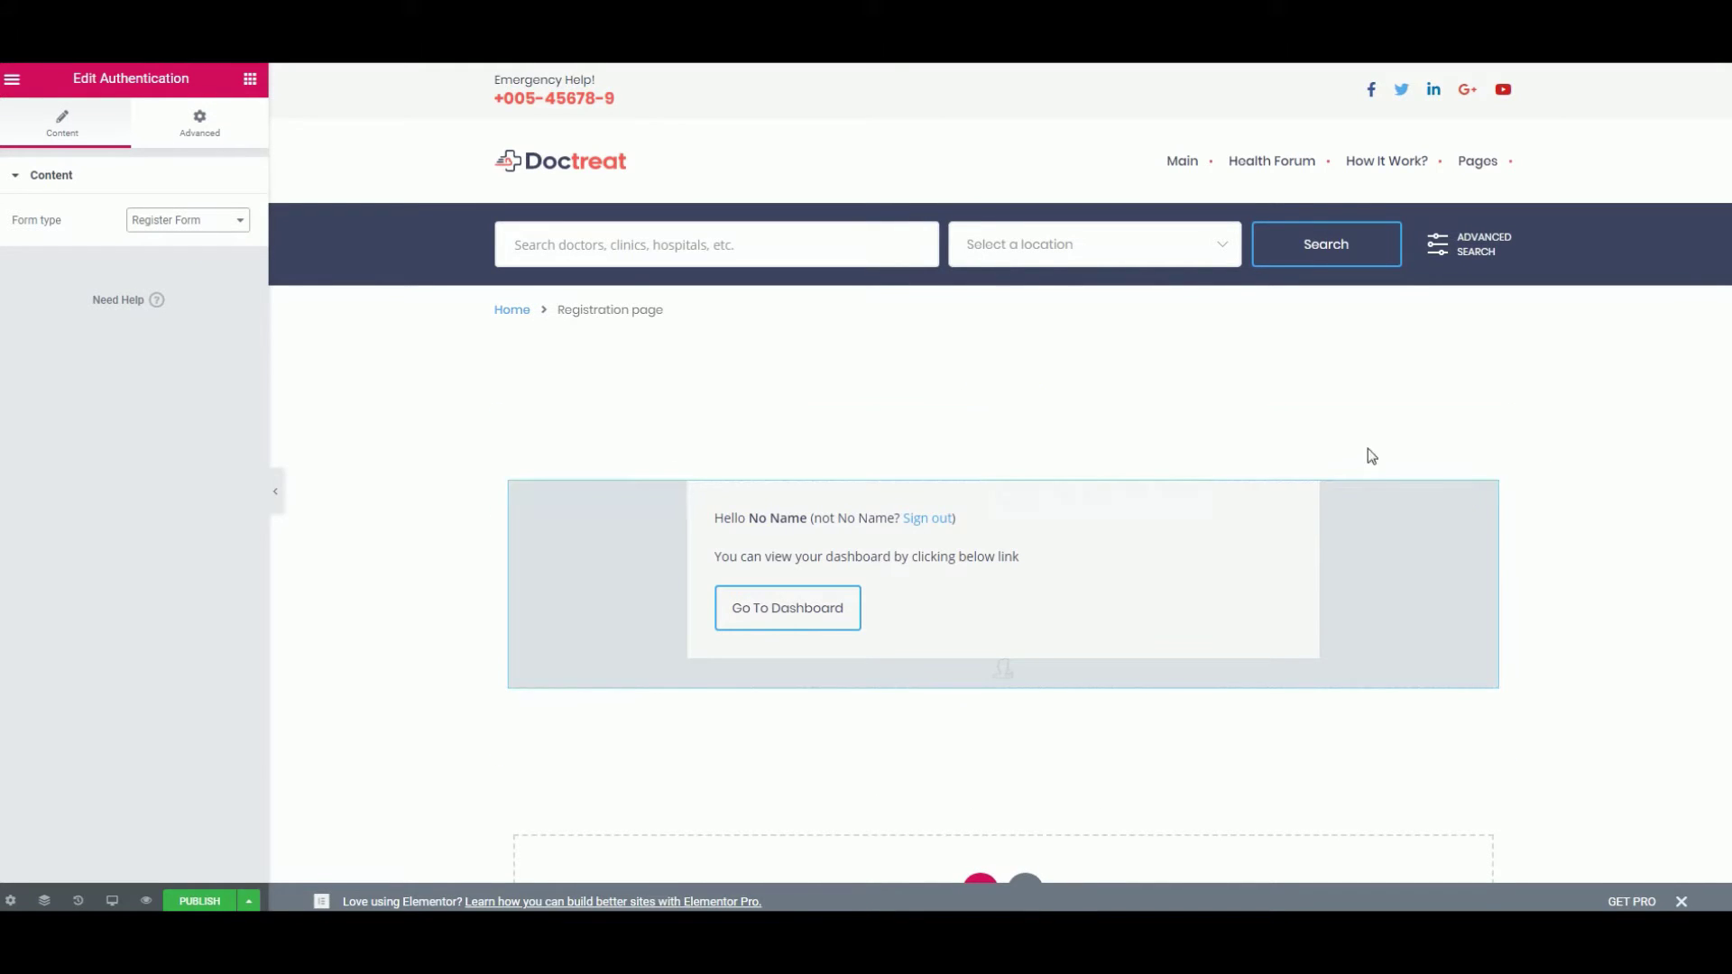
left_click(201, 901)
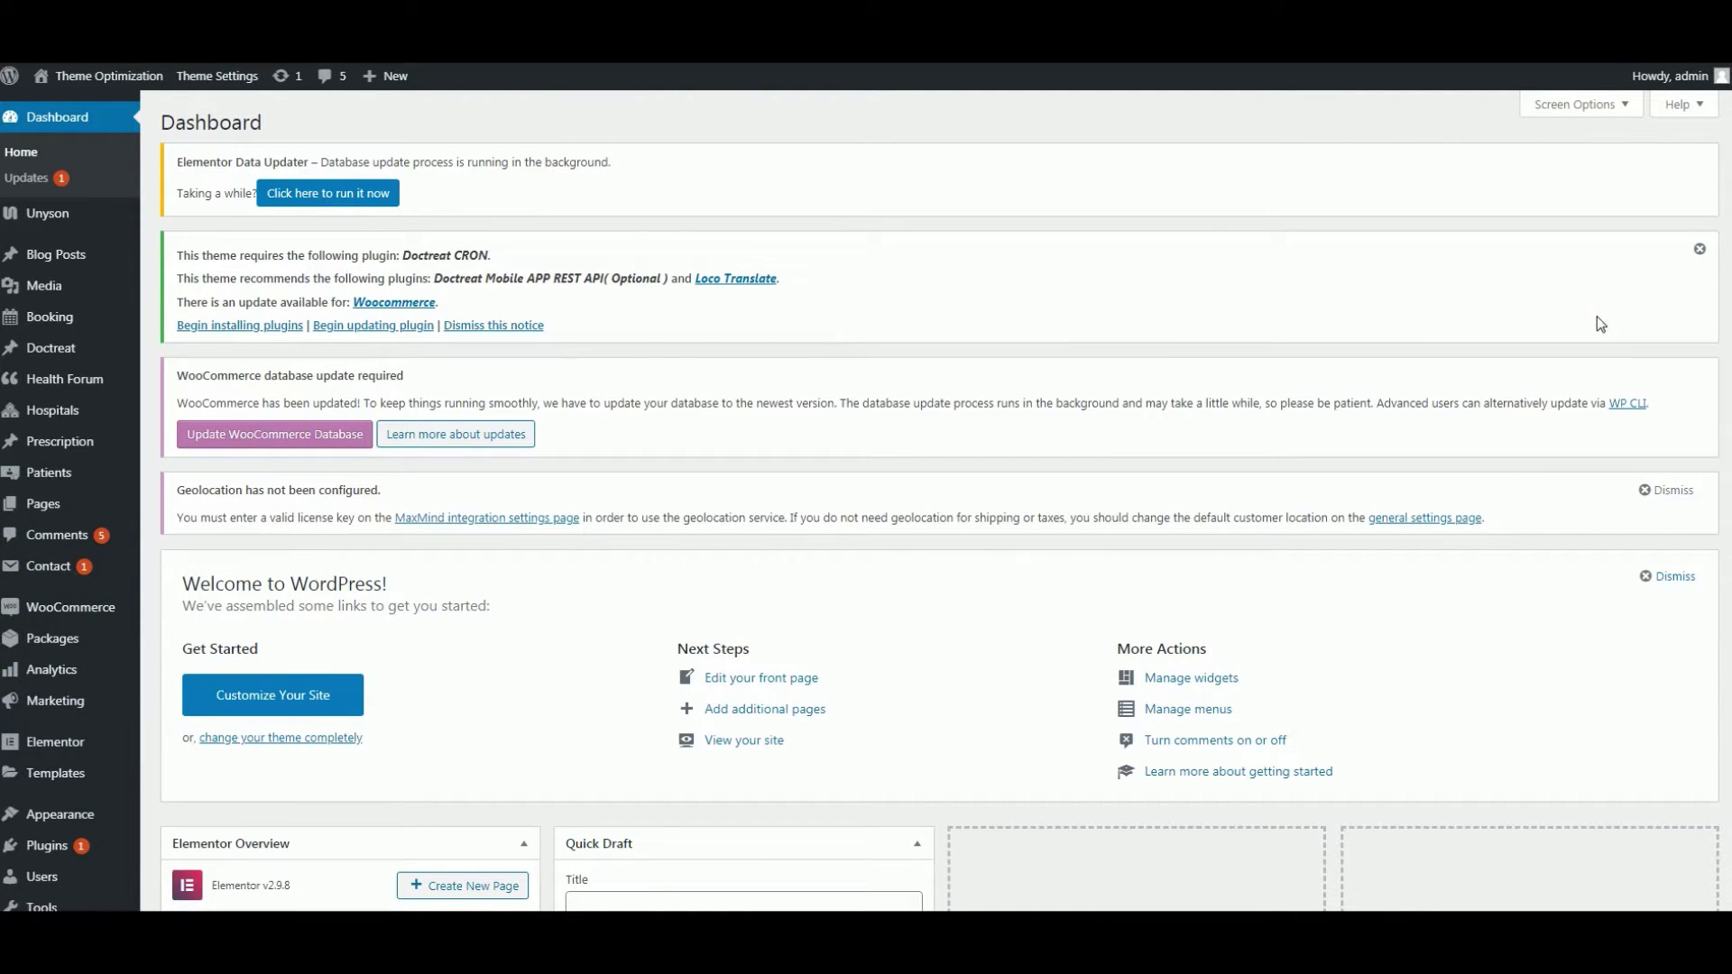
- In the theme's Registration Settings, choose 'Registration page' as the login/register page
scroll(1352, 402, "down", 7)
mouse_move(81, 861)
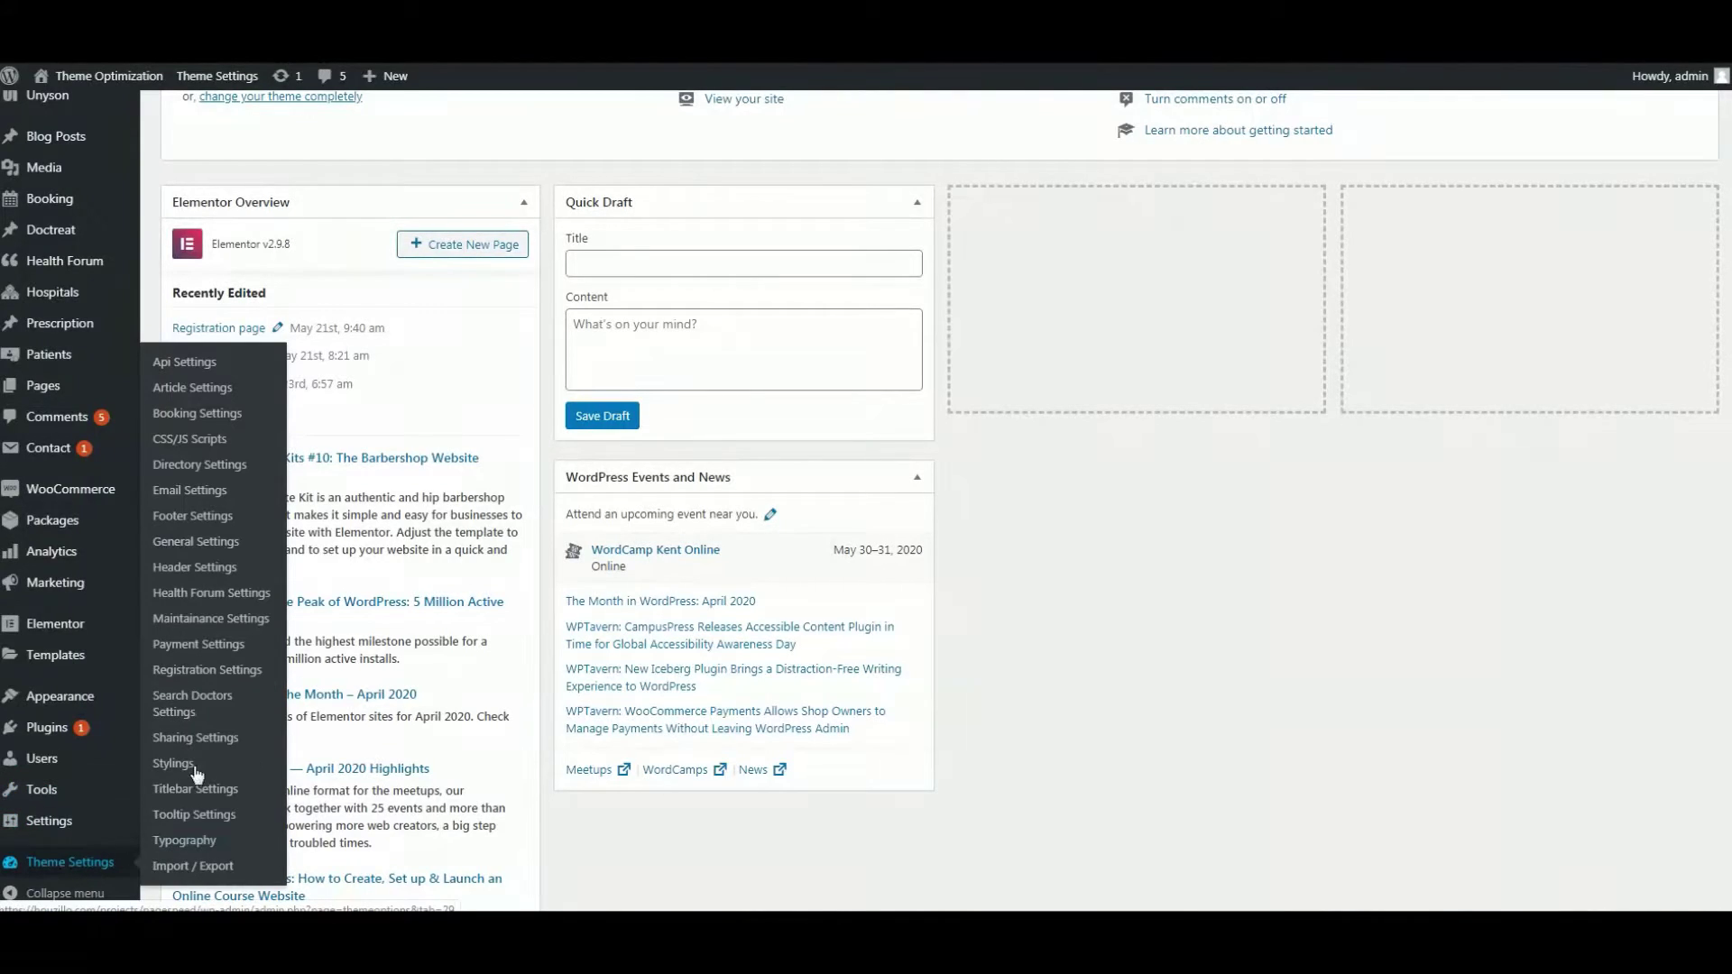
left_click(221, 672)
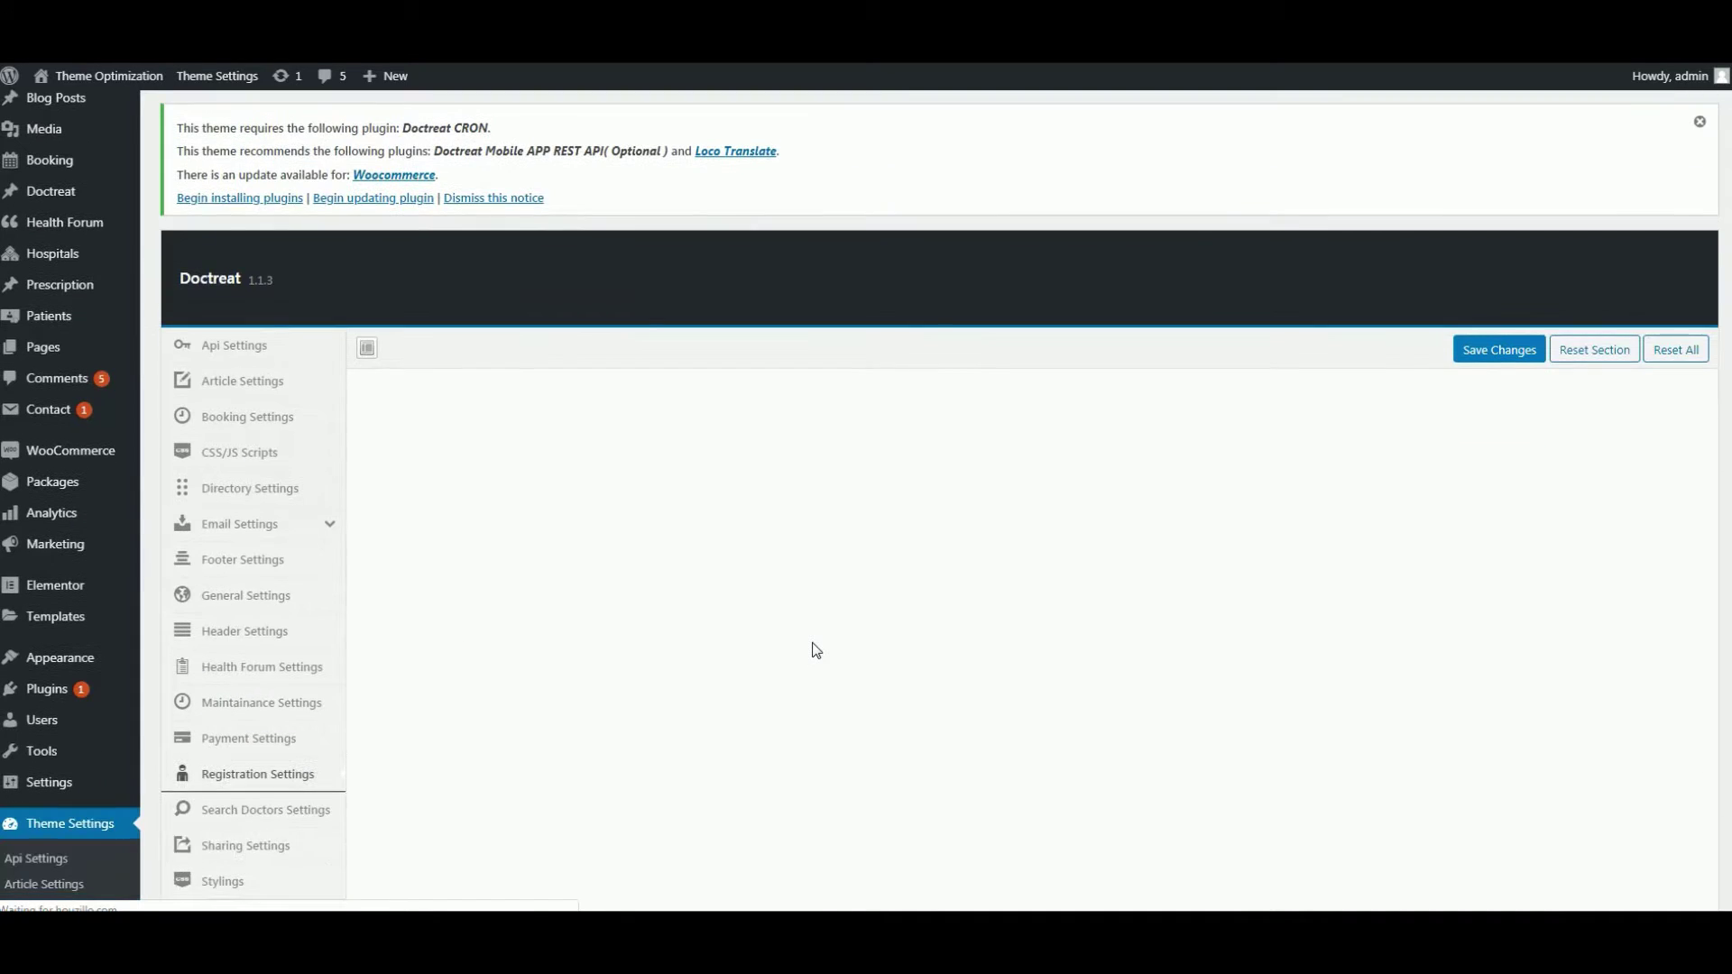
scroll(838, 672, "down", 3)
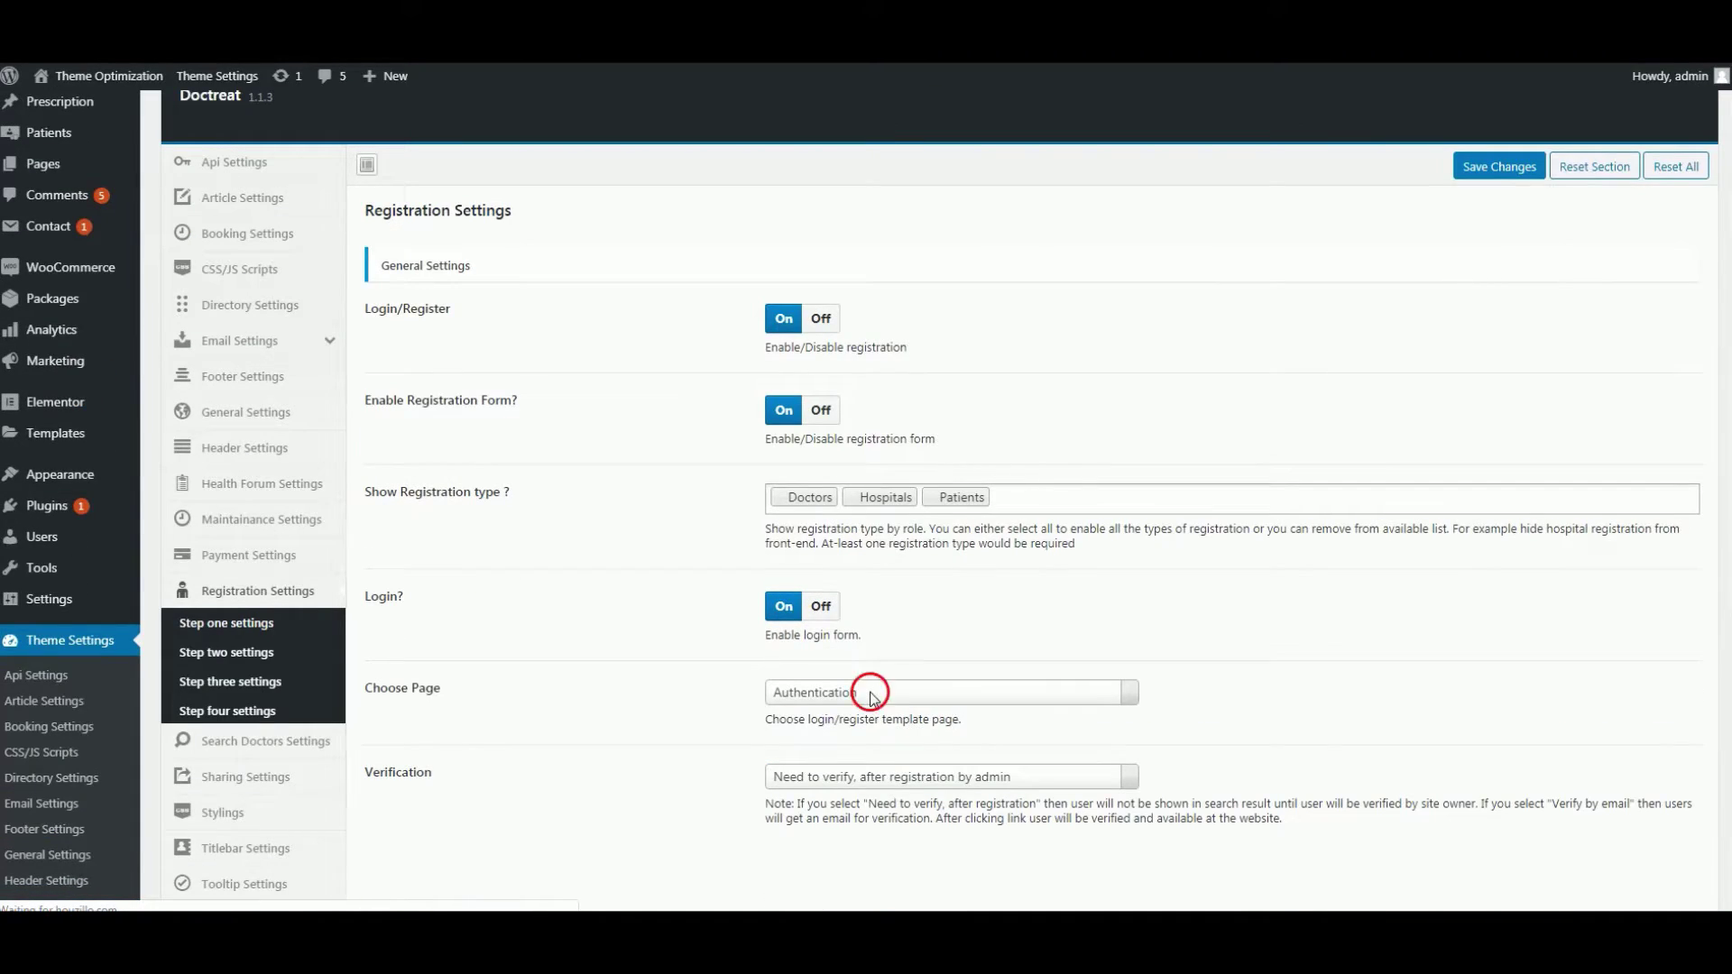
left_click(1066, 702)
type("reg")
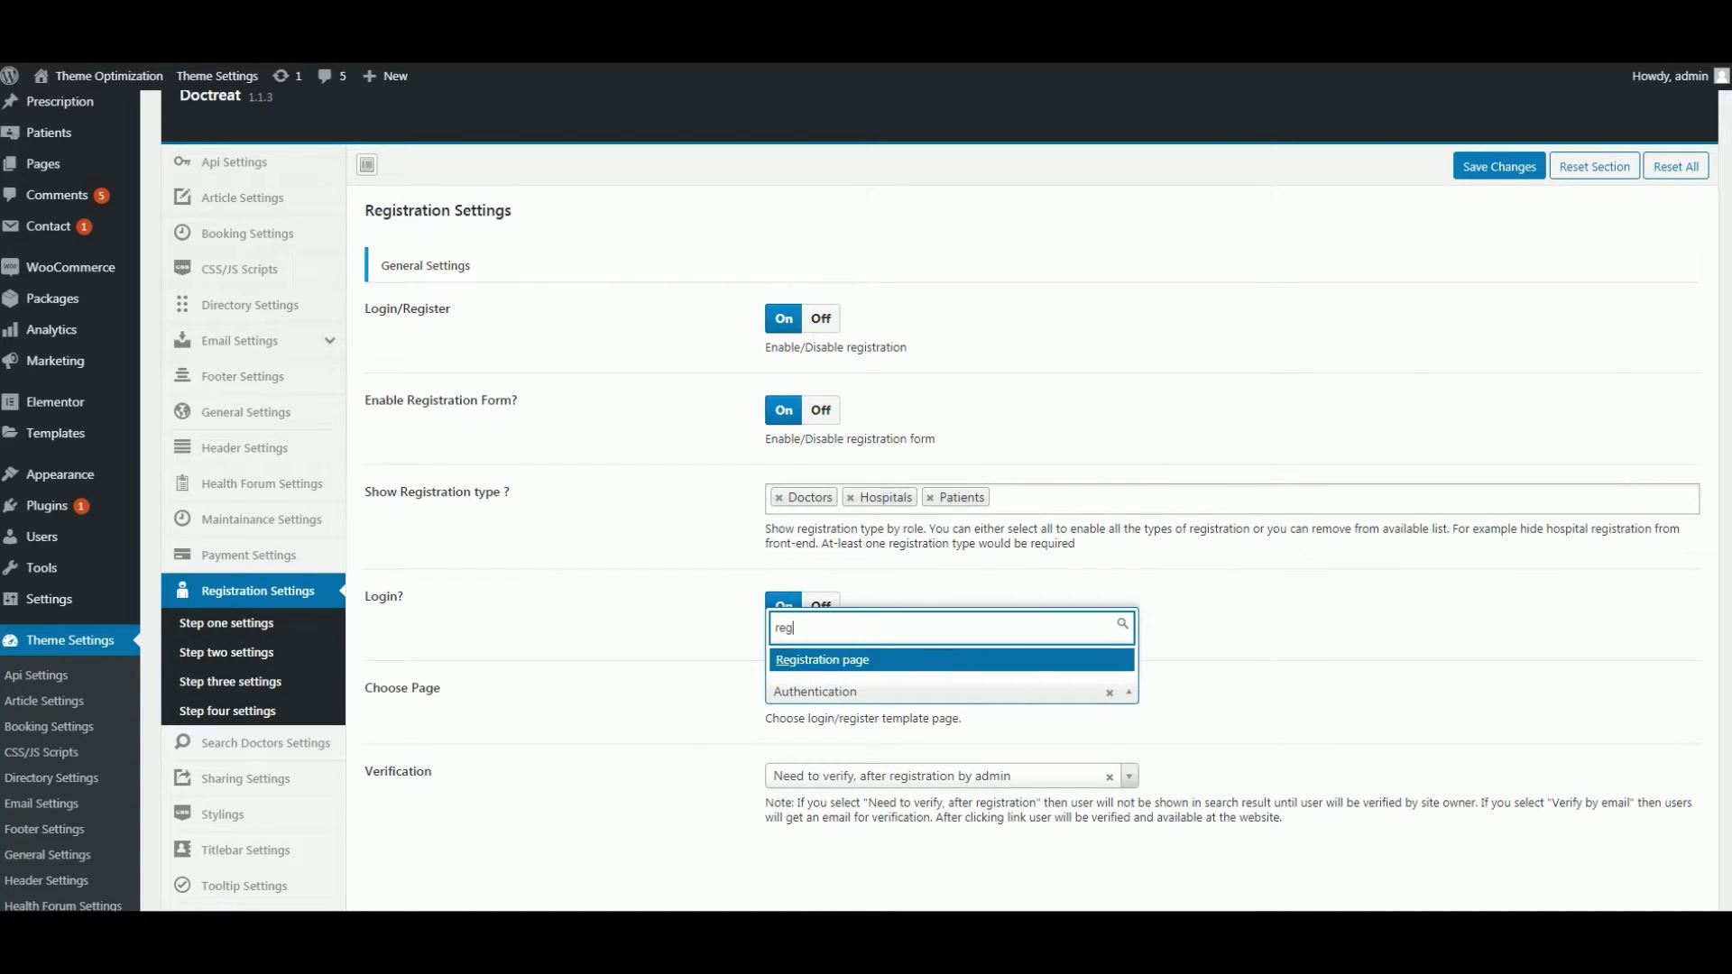
left_click(934, 666)
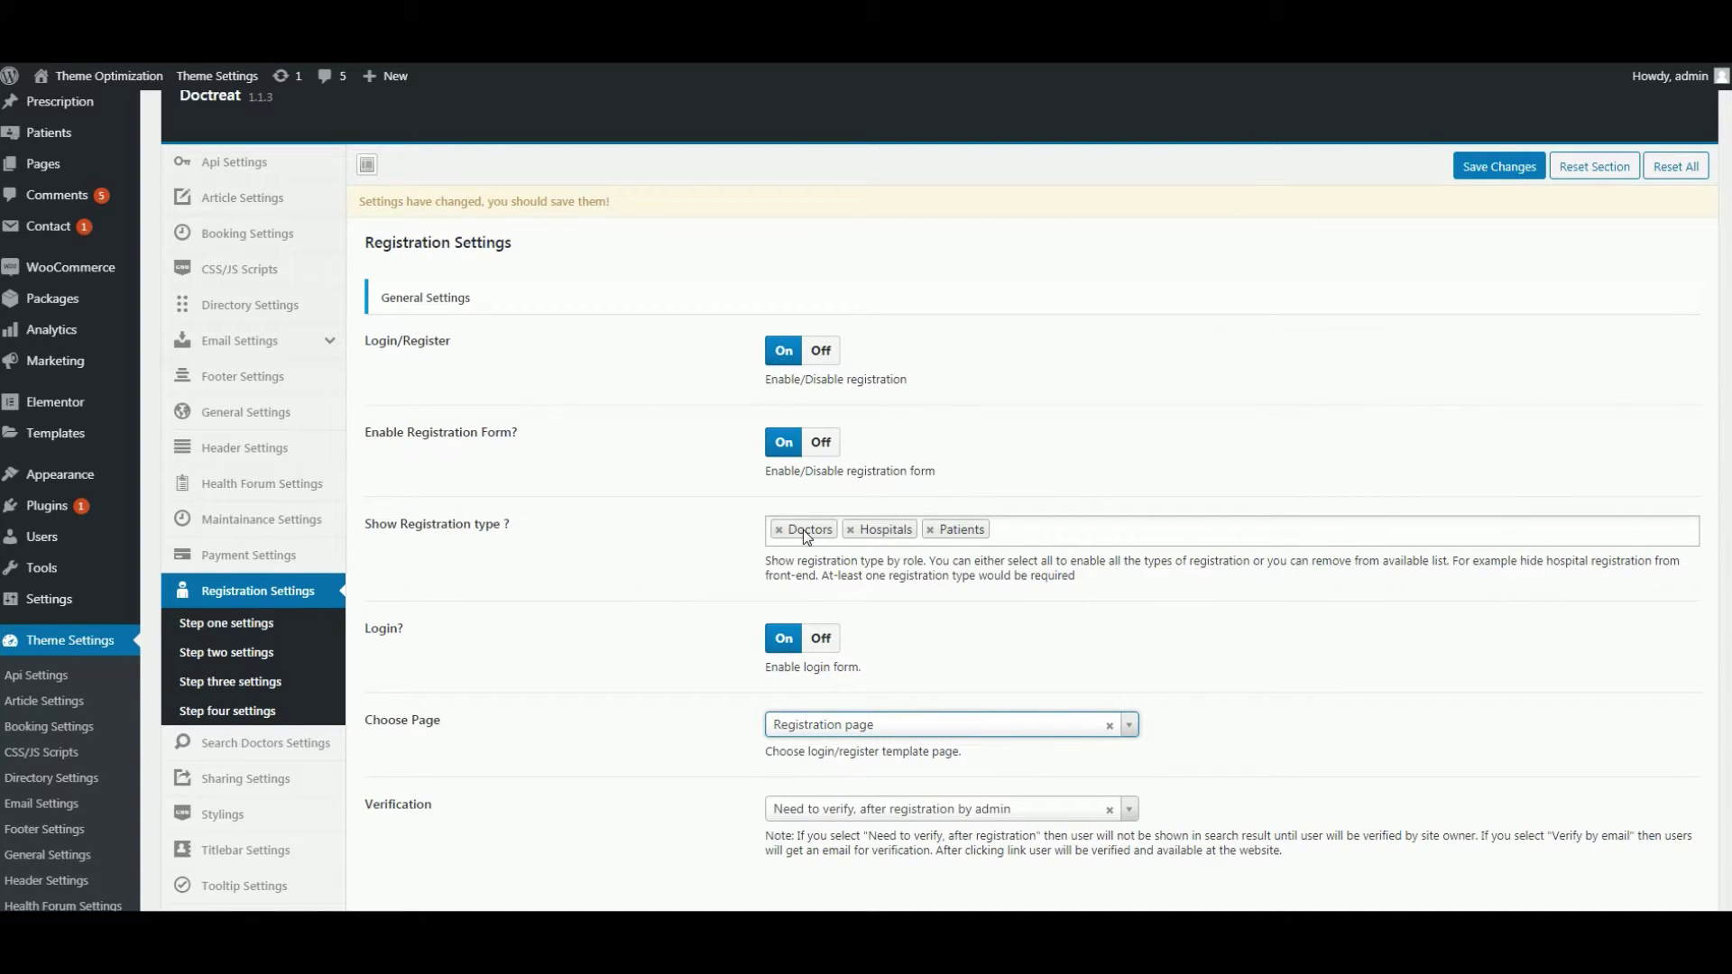
- Remove Hospitals from the registration types, keeping only Patients
left_click(928, 530)
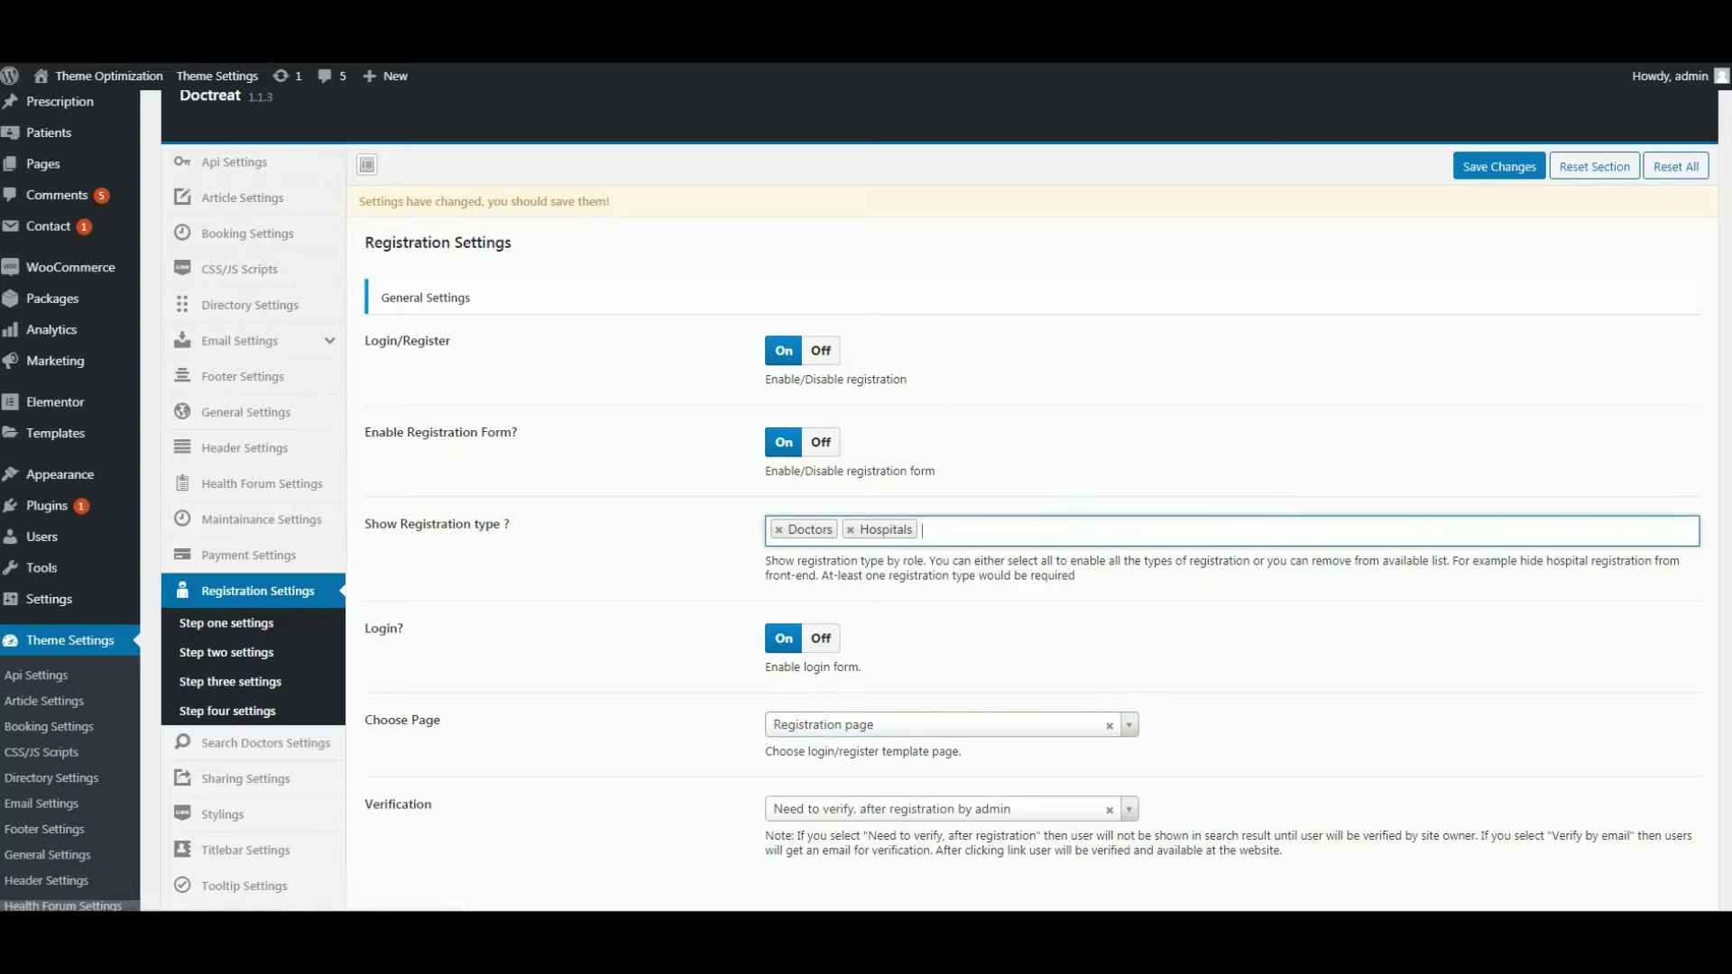
left_click(851, 530)
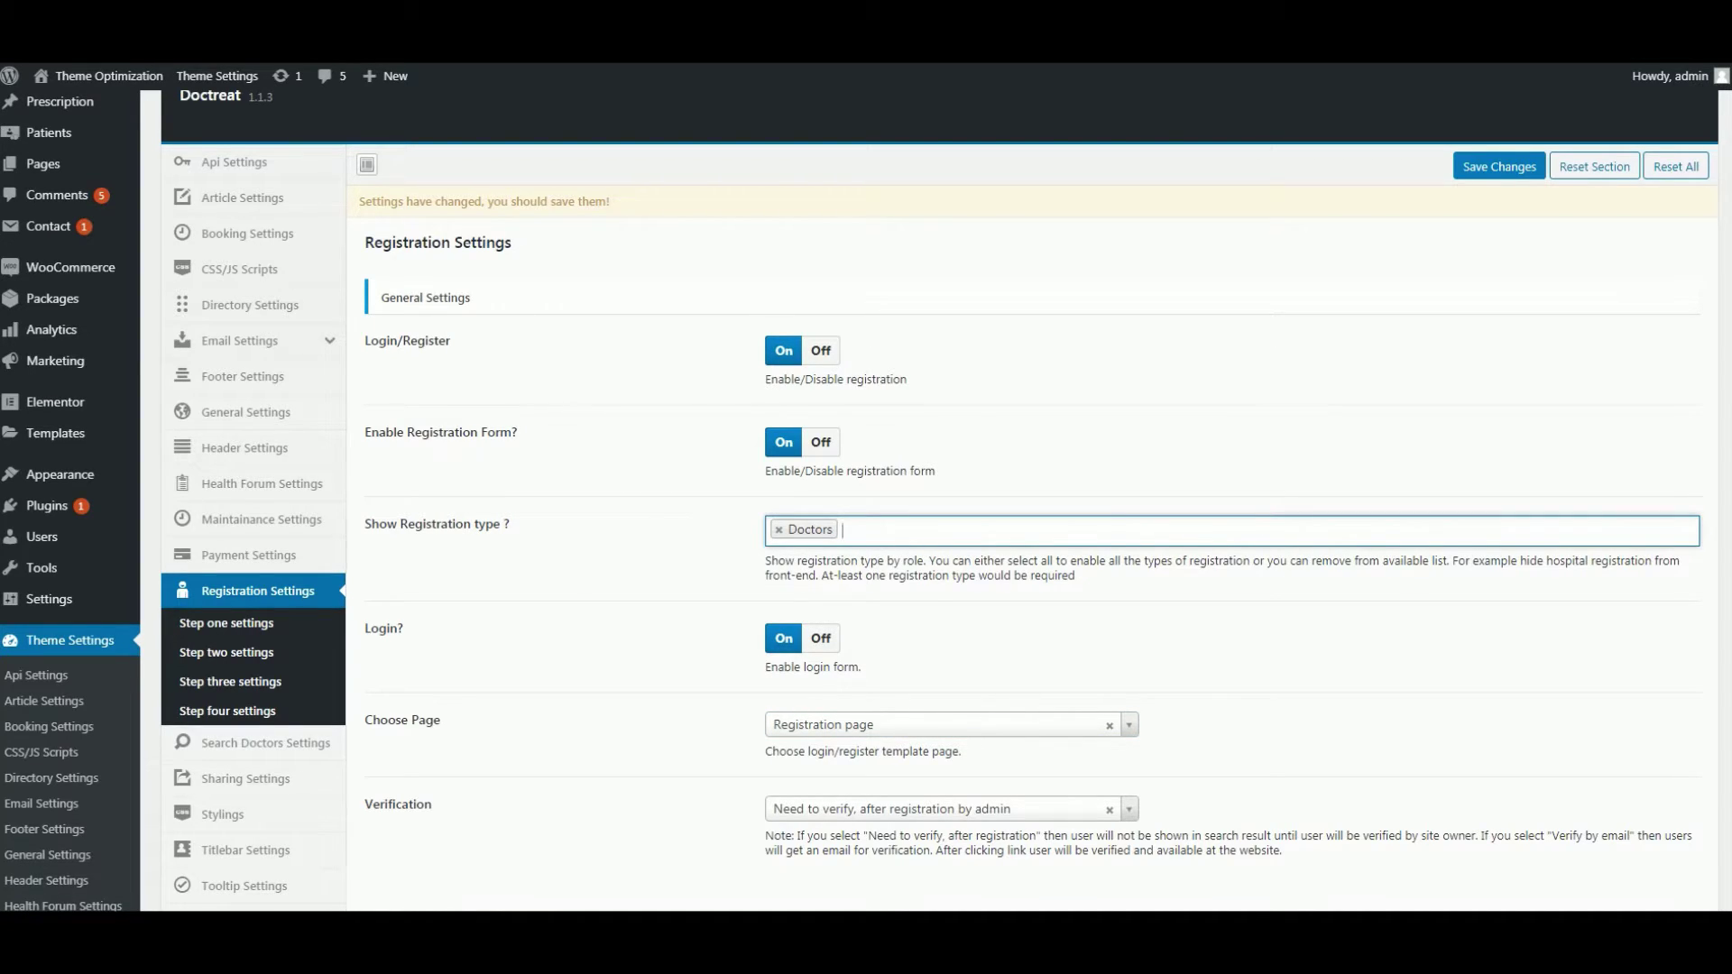
type("pa")
left_click(967, 561)
- Set verification to admin verification after registration and save the settings
left_click(892, 809)
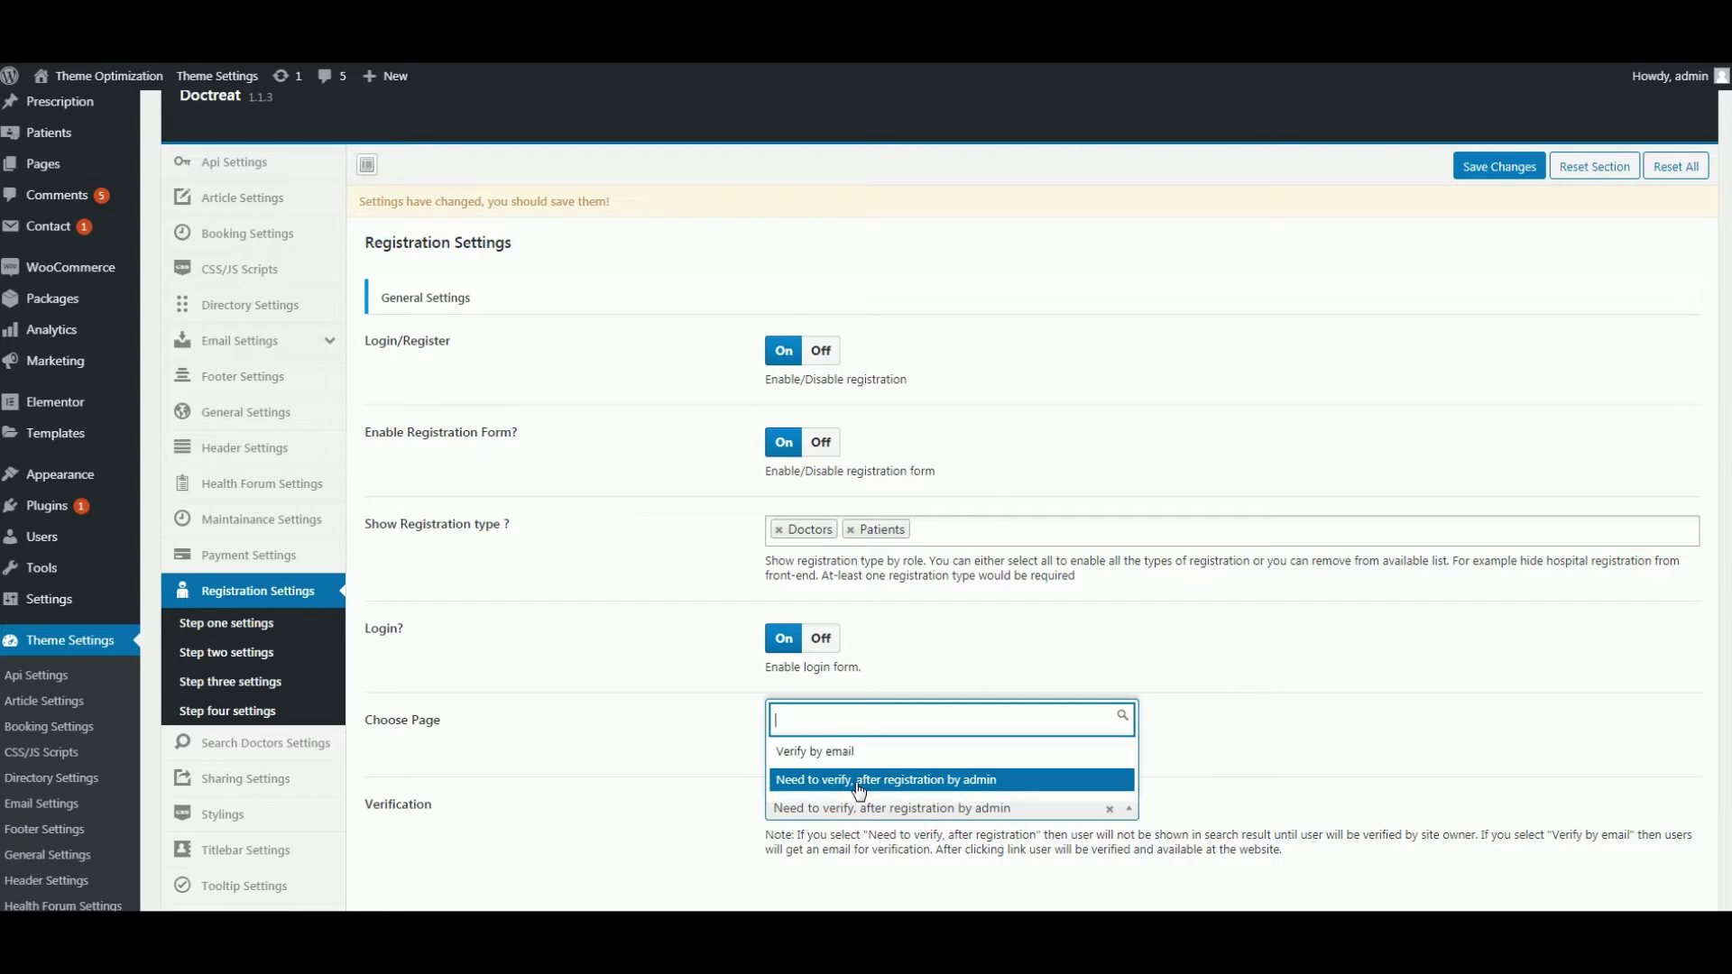
left_click(858, 781)
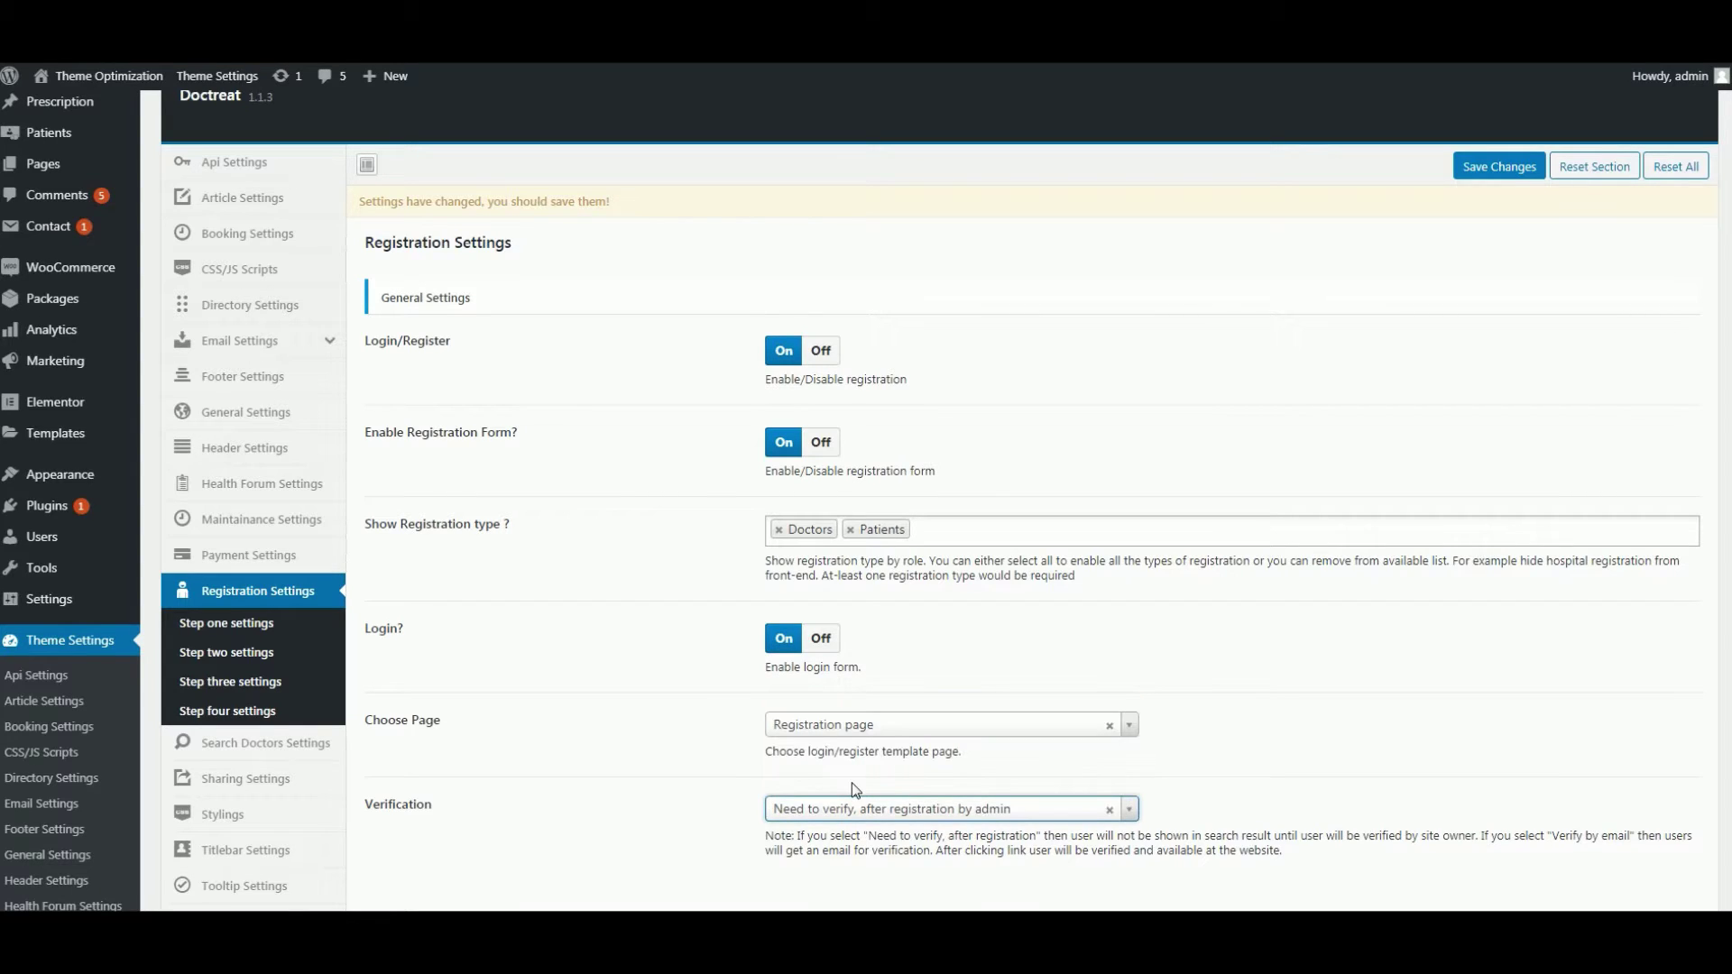
left_click(1508, 170)
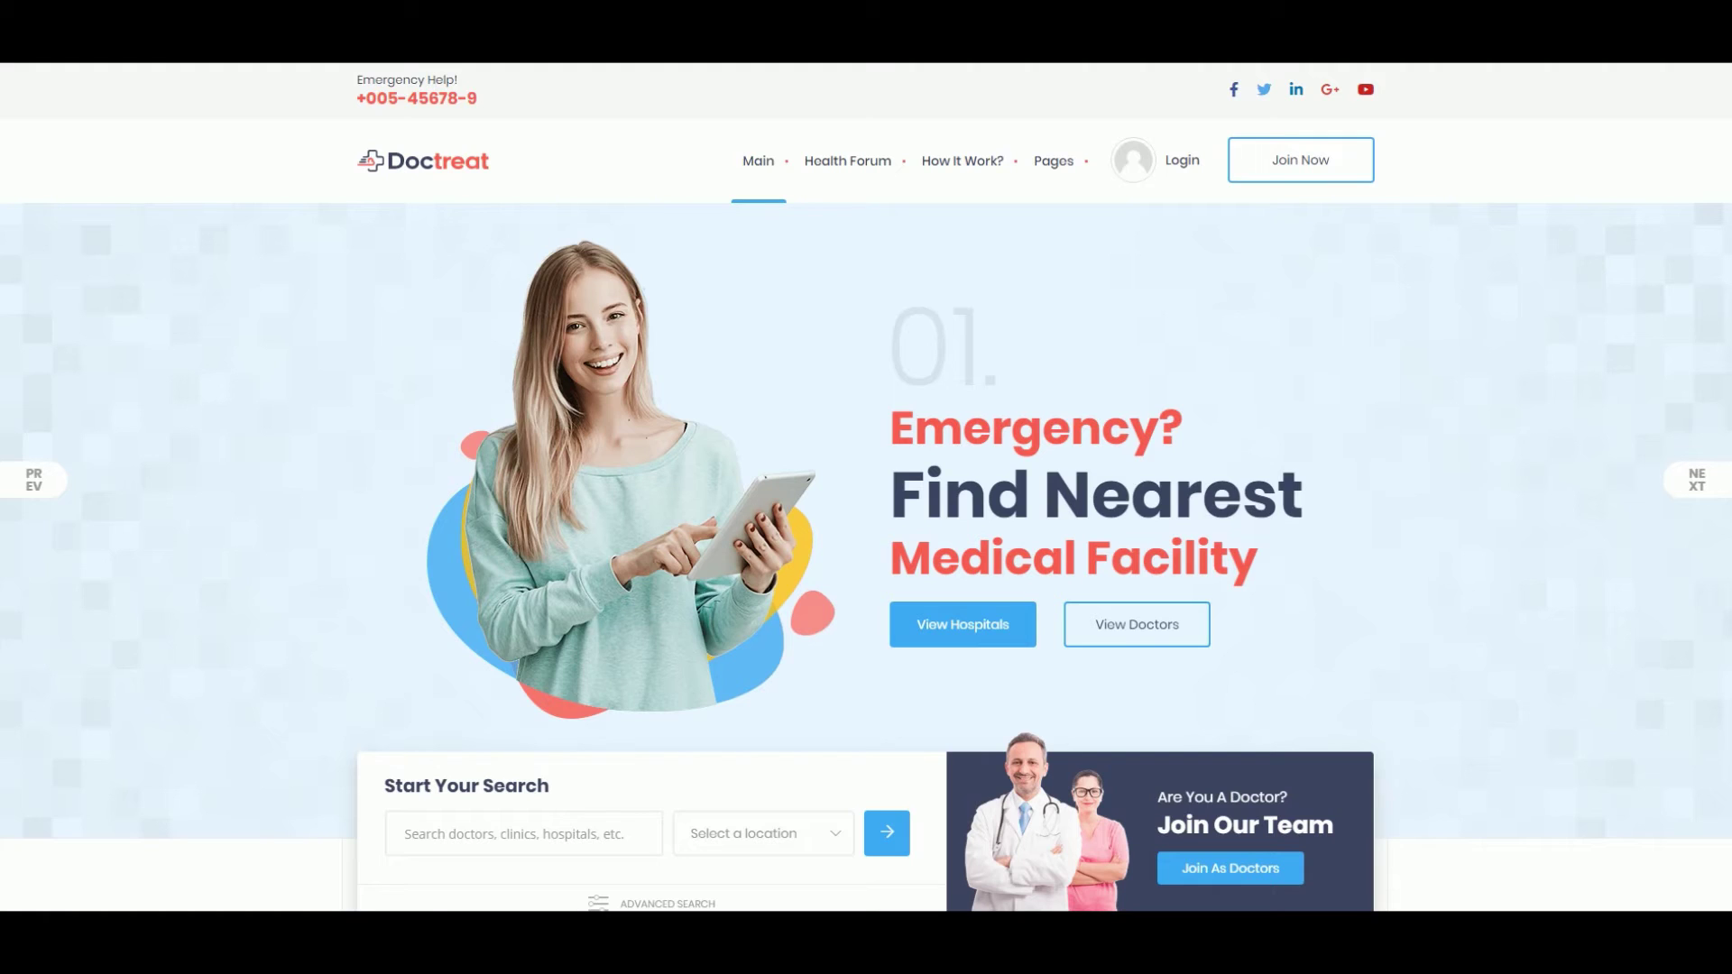
- Start Join Now sign-up, entering the new user's first name, last name and username
left_click(1318, 170)
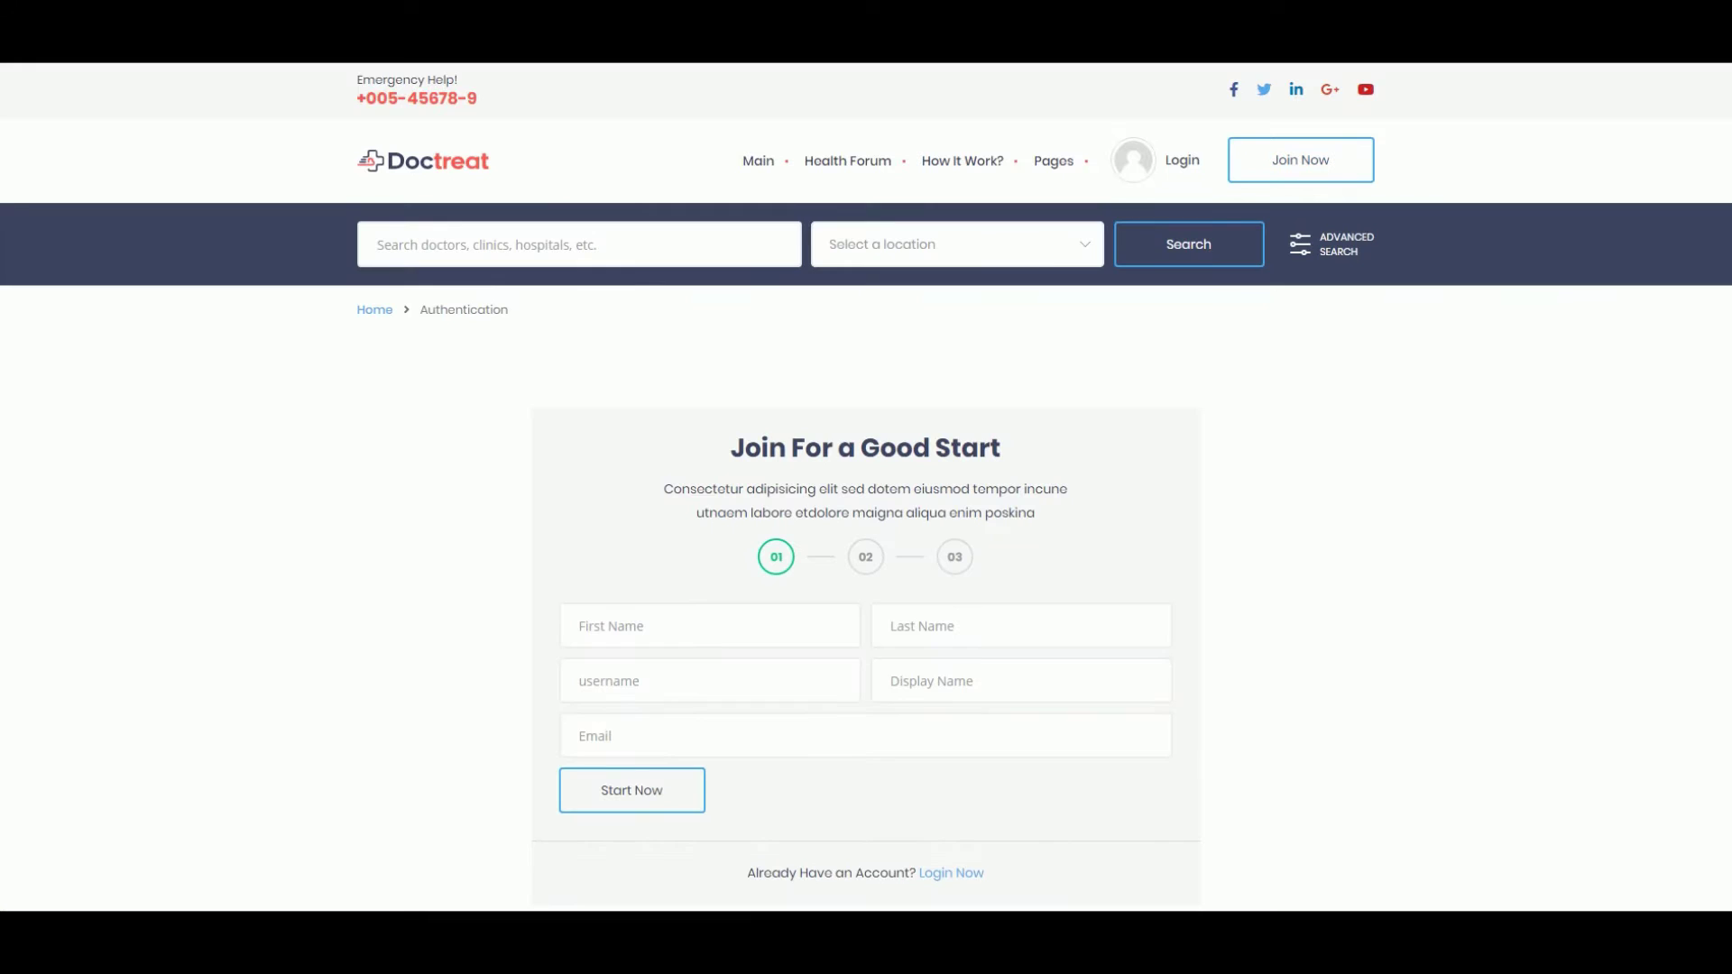
left_click(673, 634)
left_click(1020, 626)
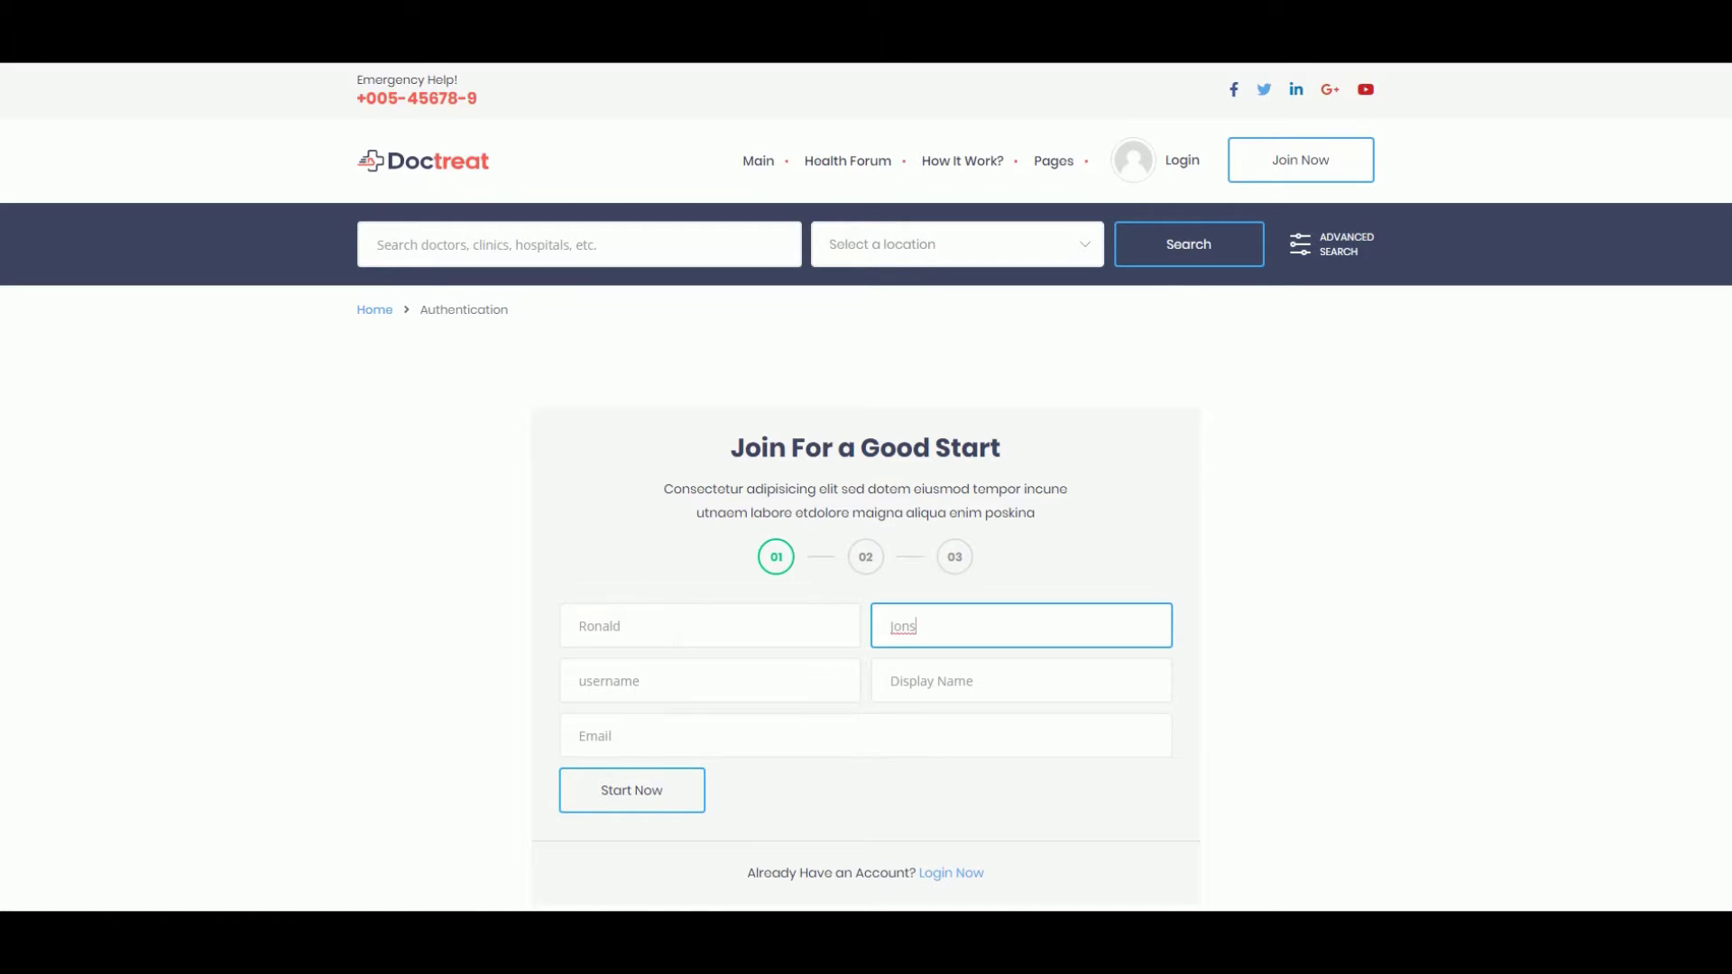
left_click(709, 680)
type("Ronald")
- Enter the display name and e-mail address, then submit the first sign-up step
left_click(1020, 680)
type("Ronald")
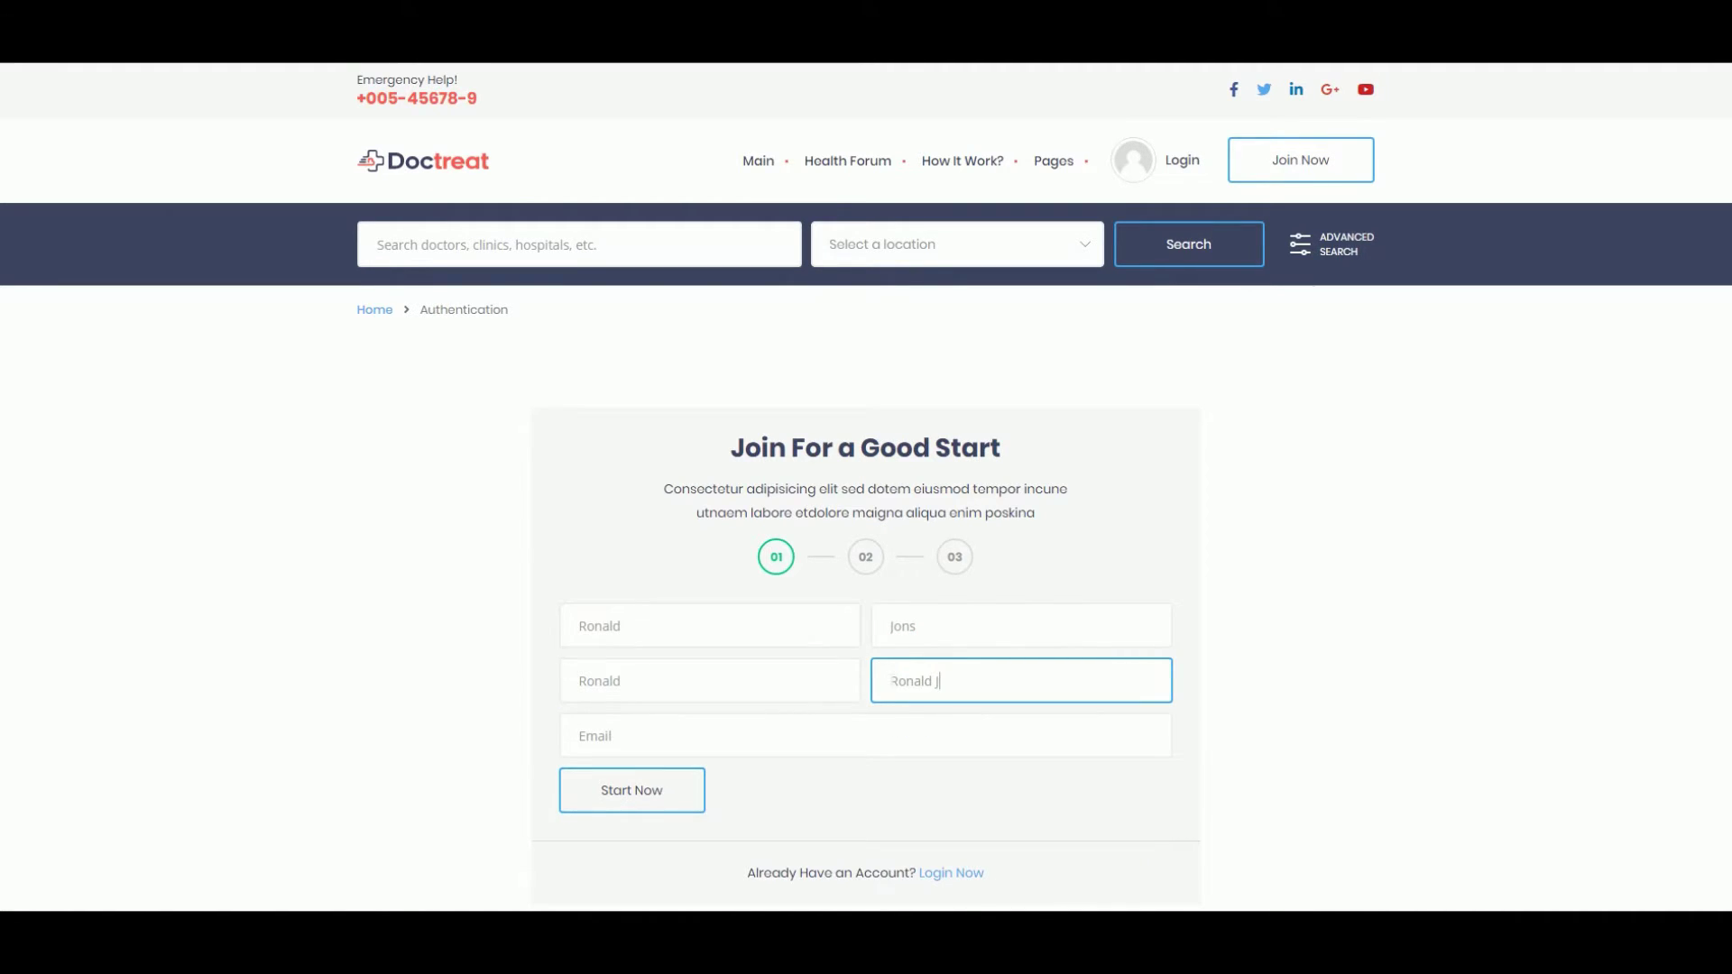
left_click(738, 750)
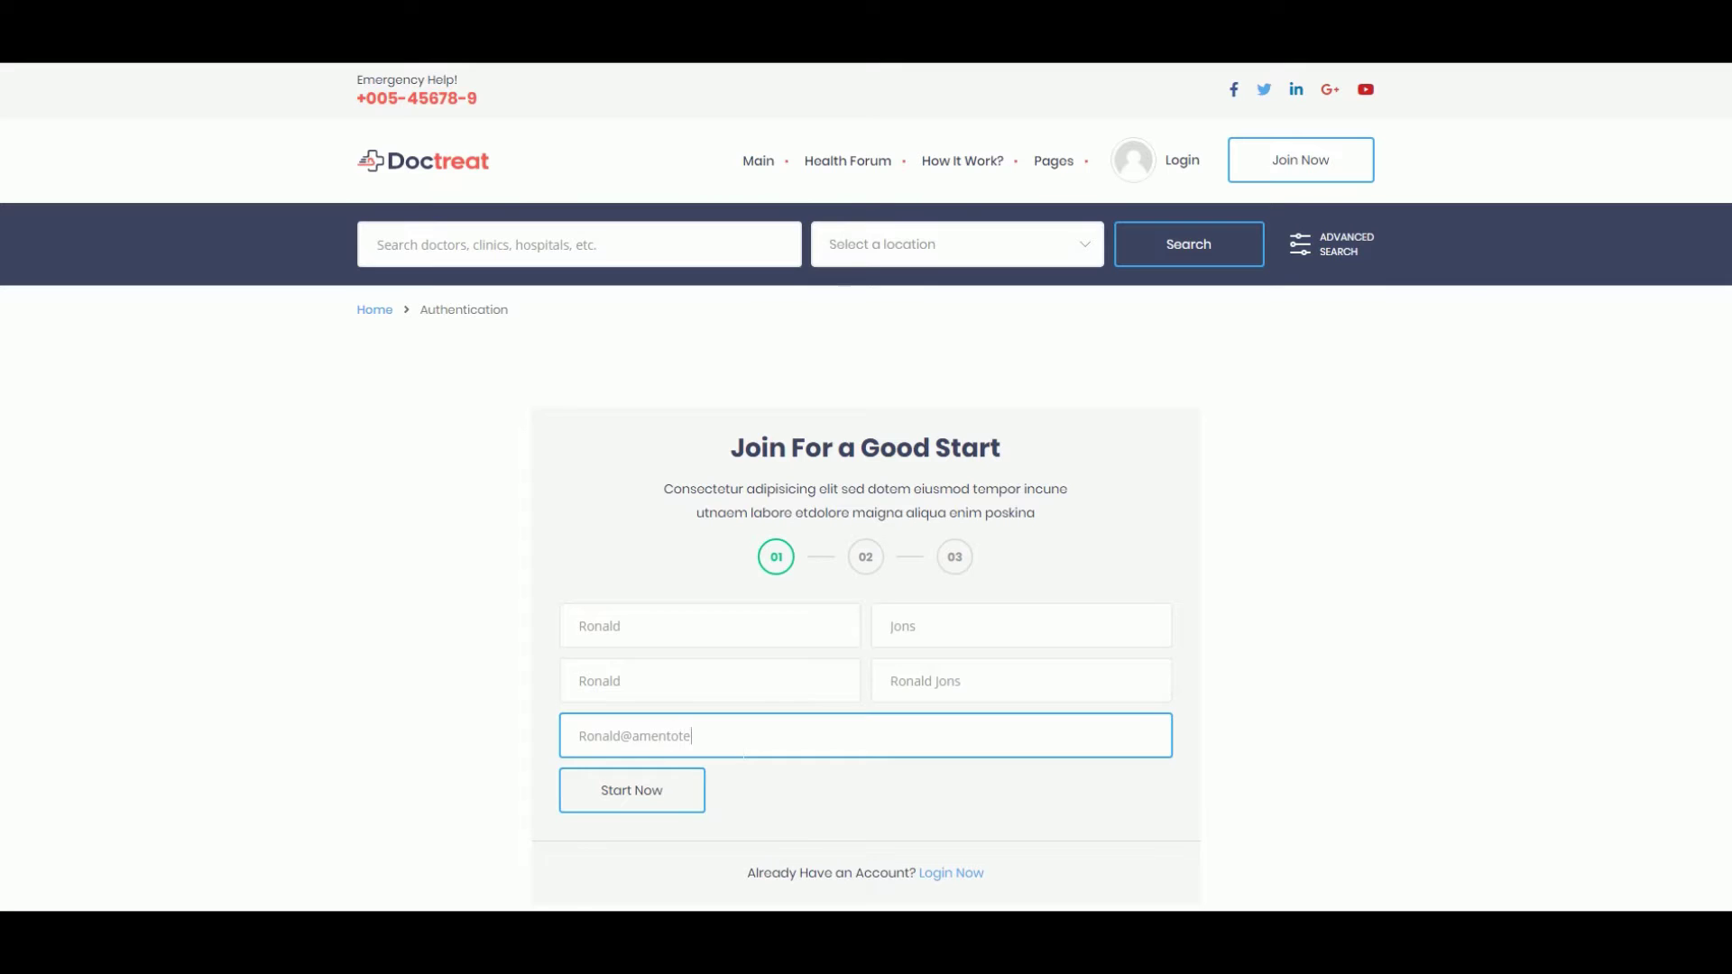
left_click(688, 796)
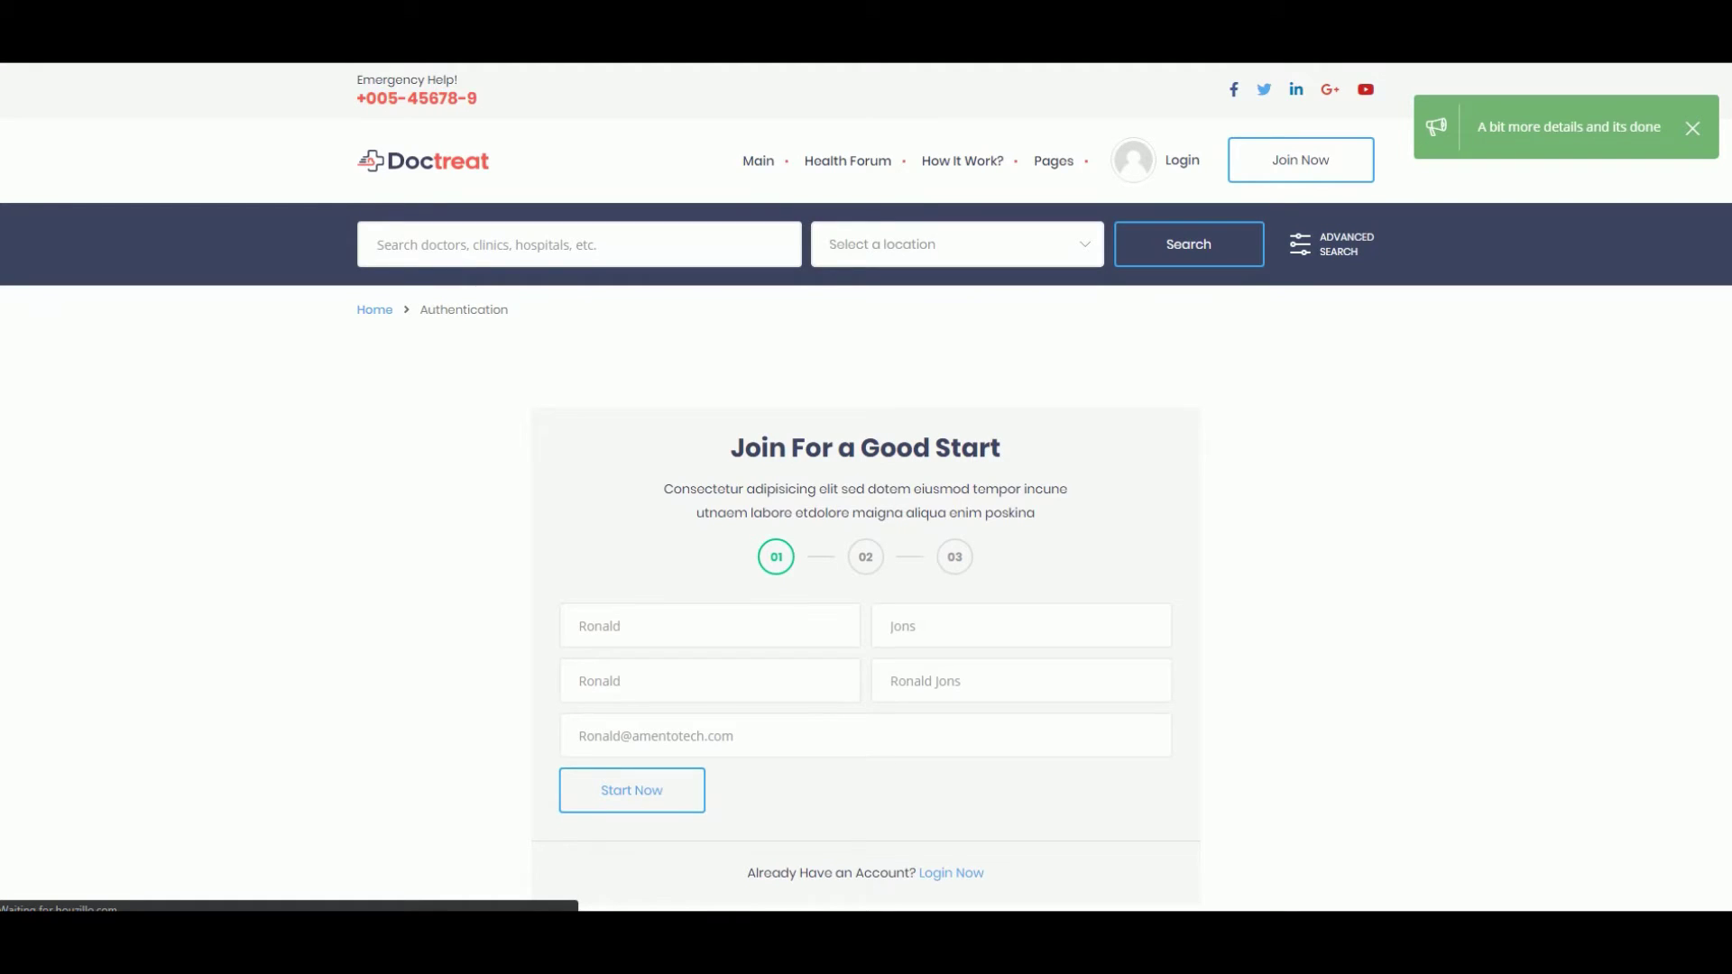
scroll(541, 621, "down", 3)
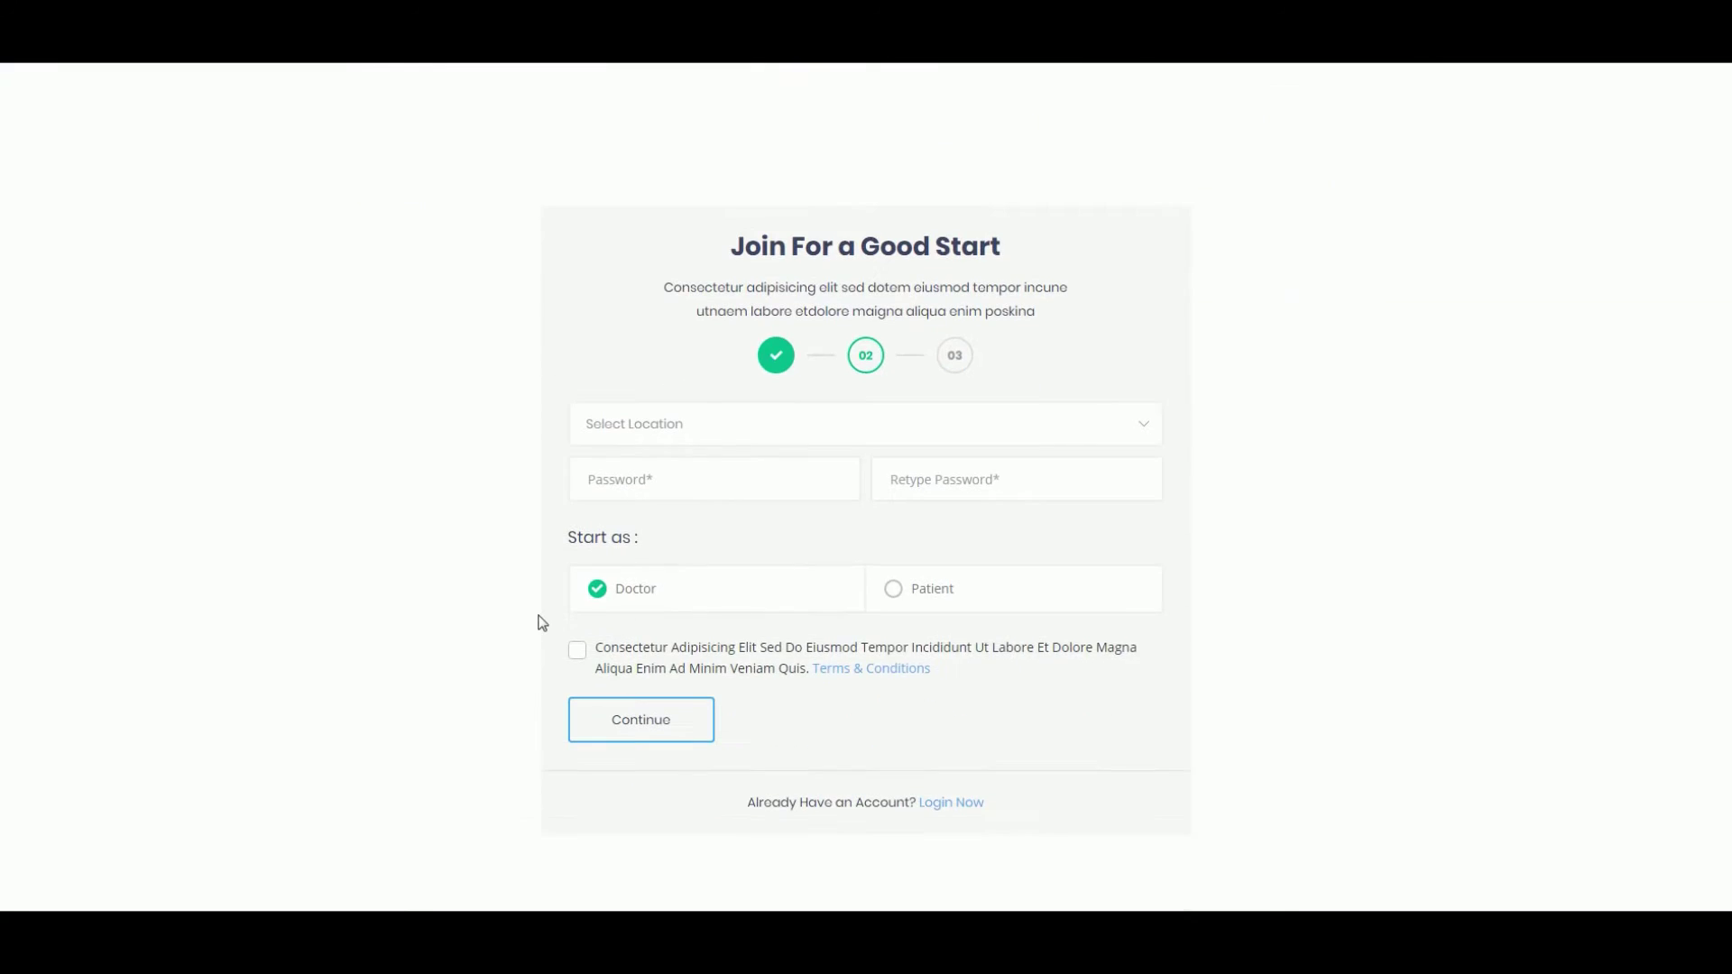
- Select Australia as location, enter and confirm a password, choose Patient, accept terms, and continue
left_click(647, 431)
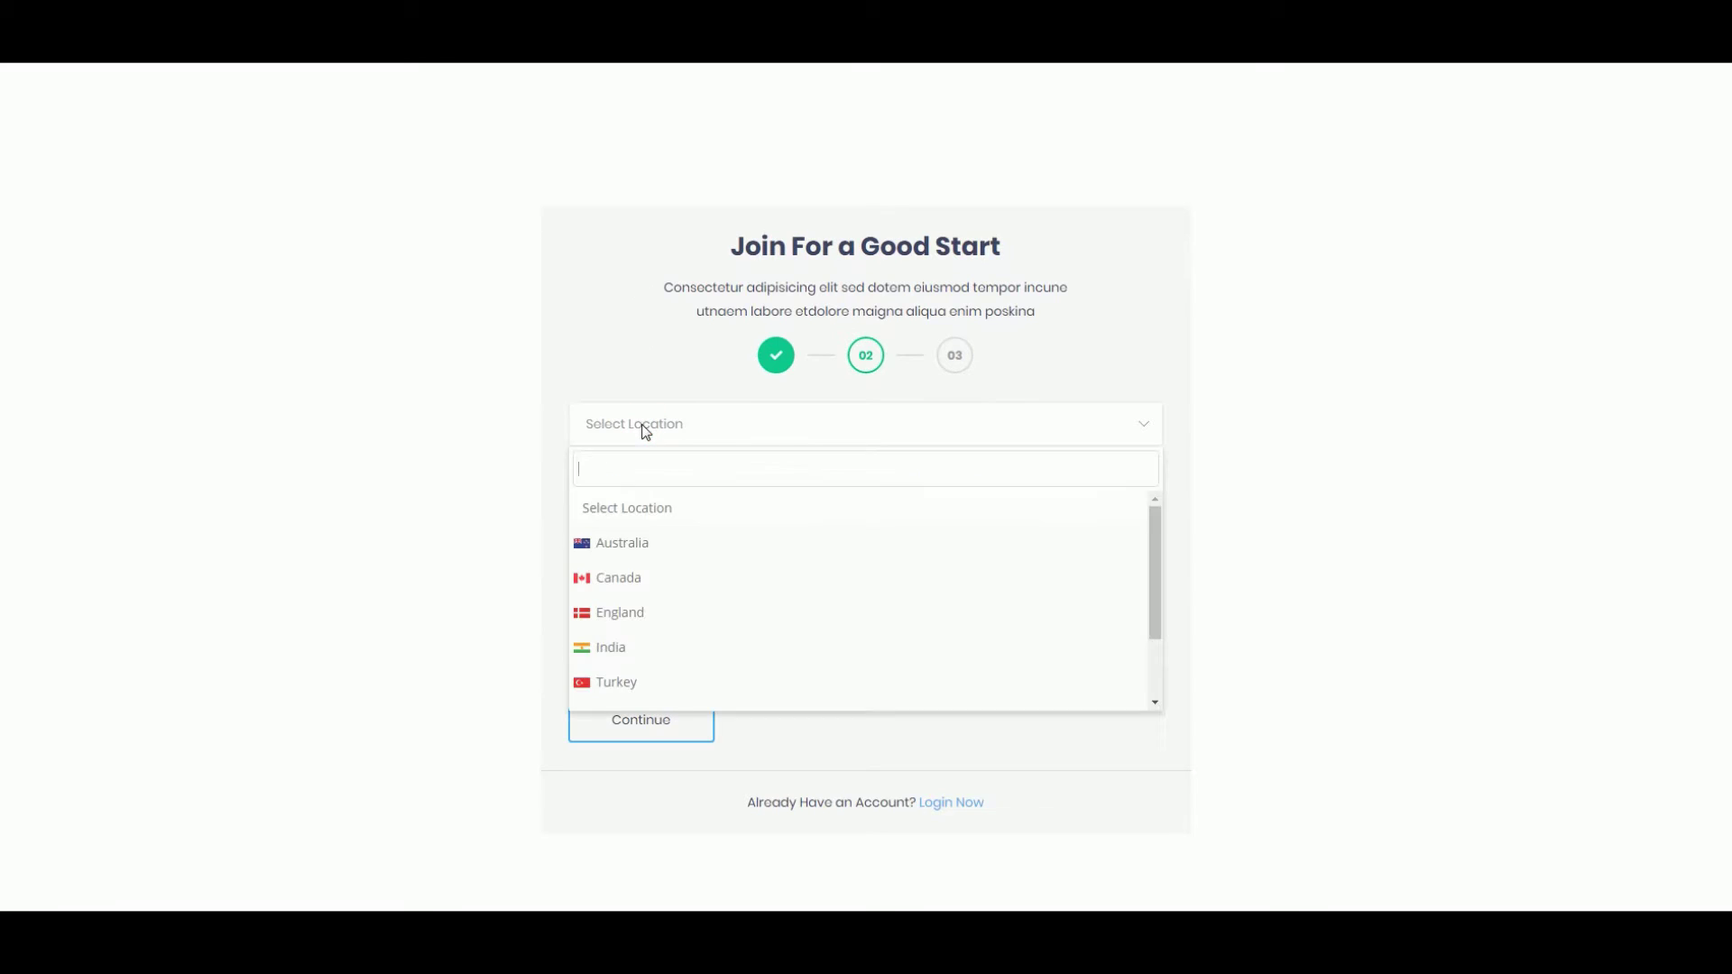
left_click(624, 544)
left_click(675, 483)
type("1")
key("Tab")
type("123")
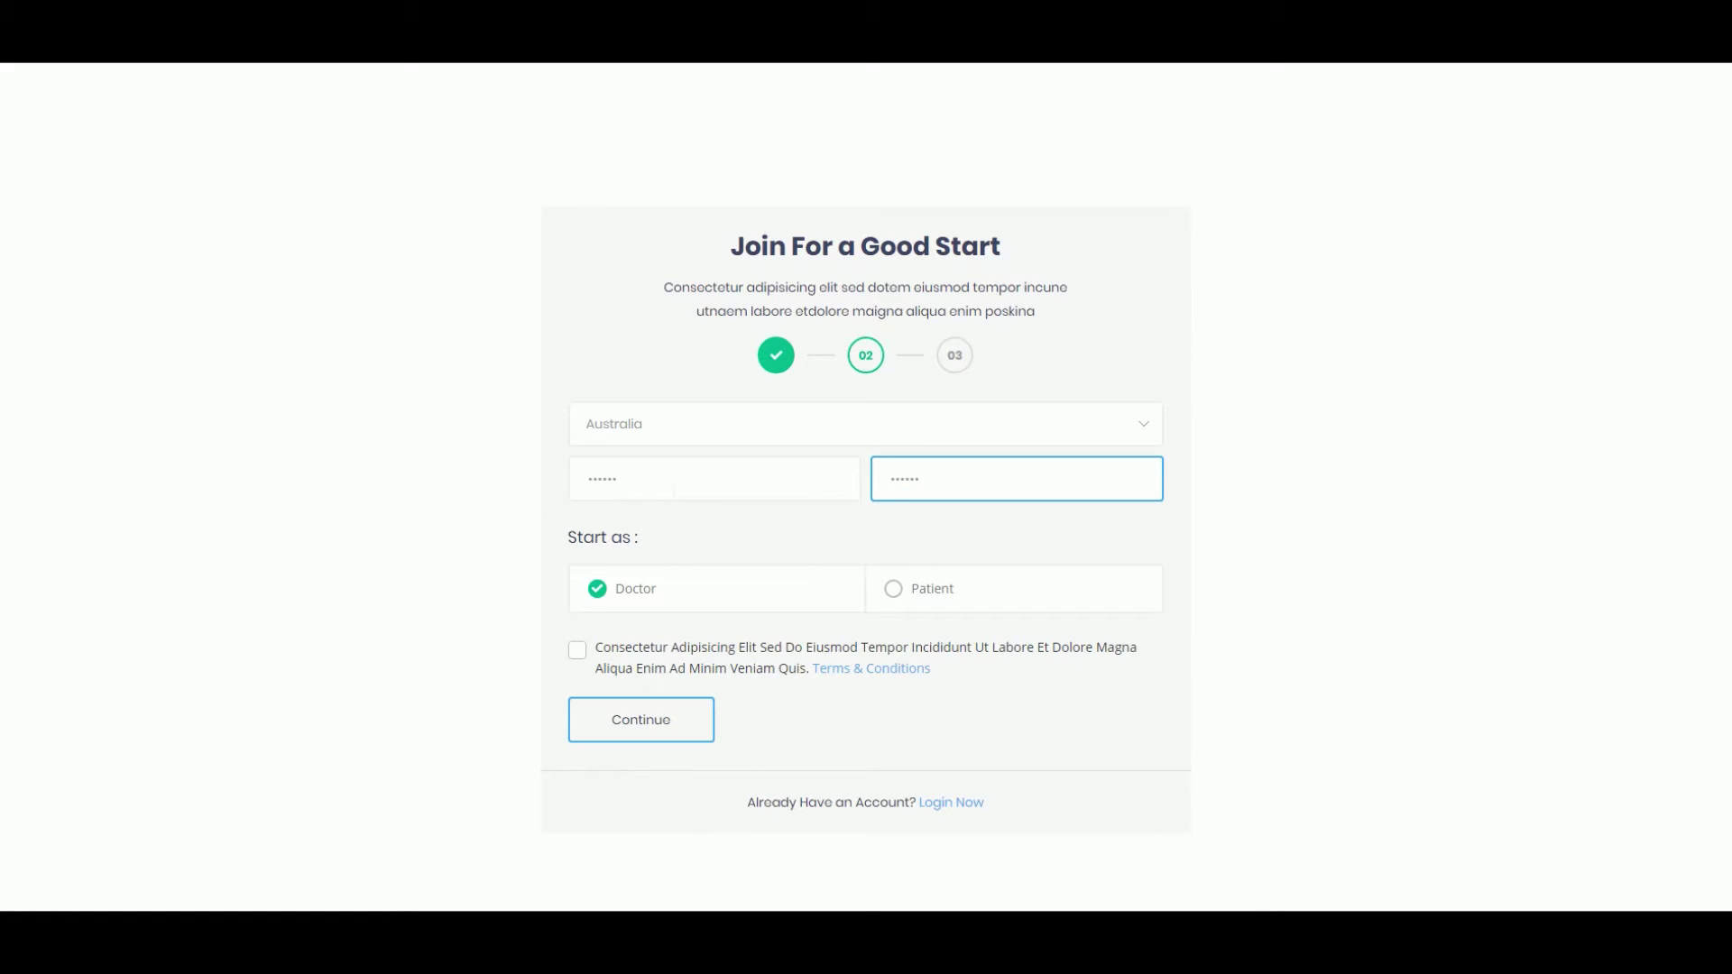
left_click(905, 597)
left_click(631, 656)
left_click(624, 721)
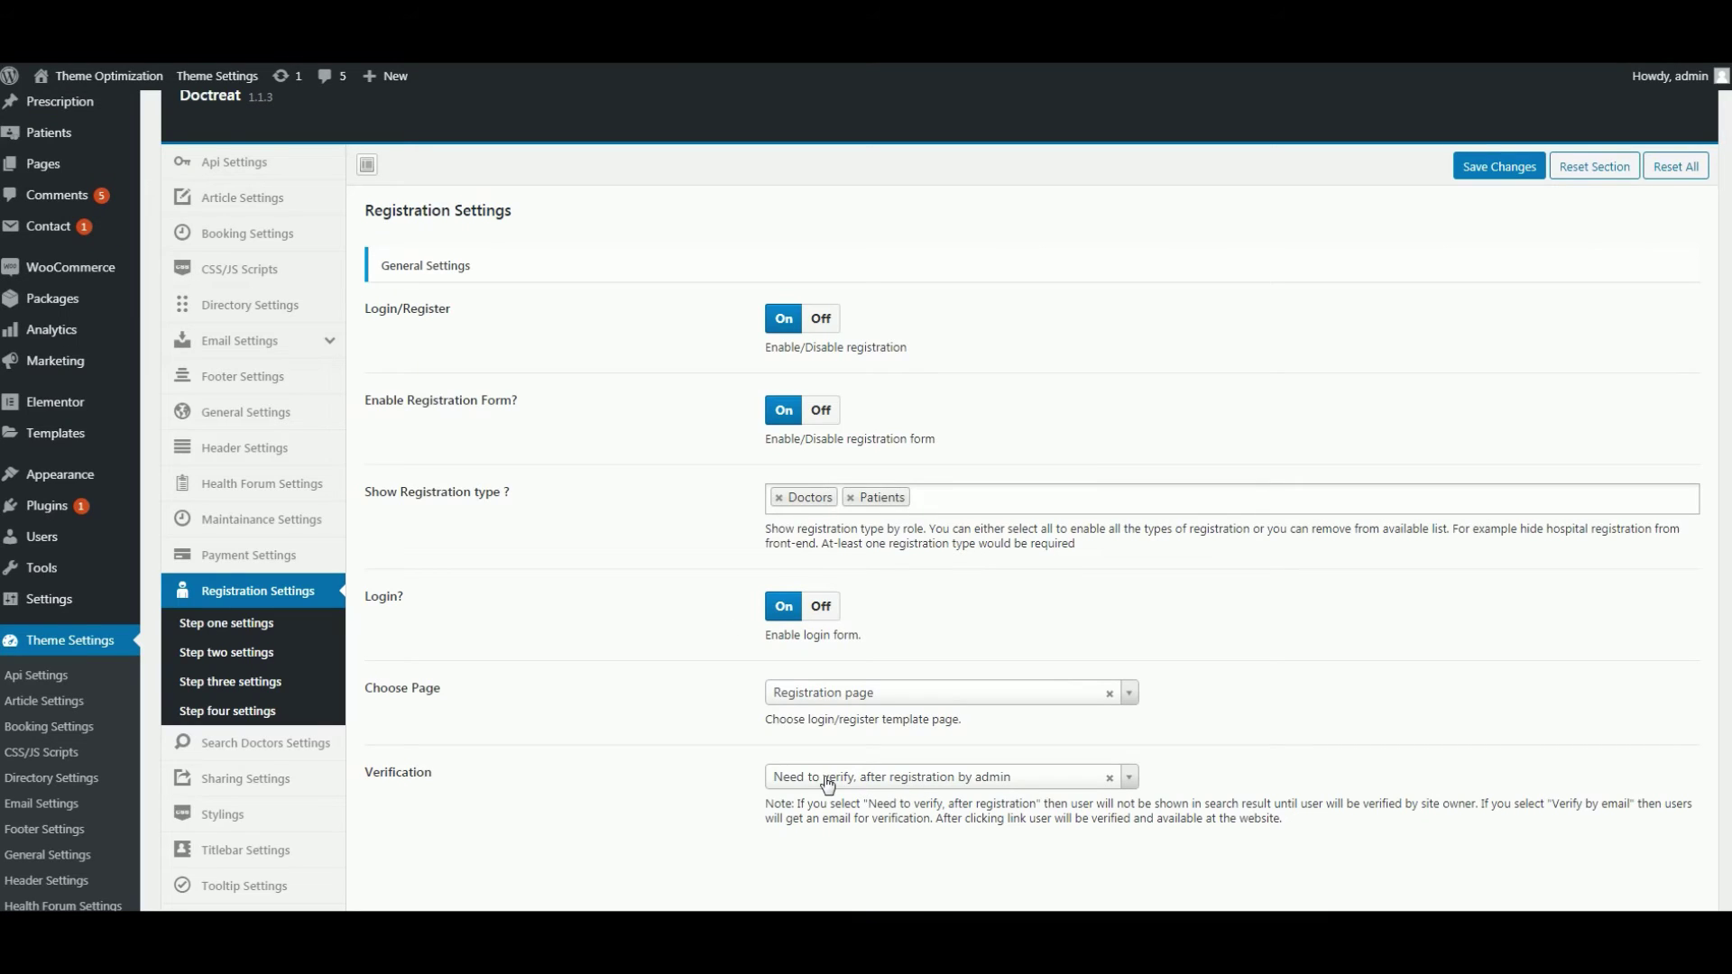
left_click(983, 781)
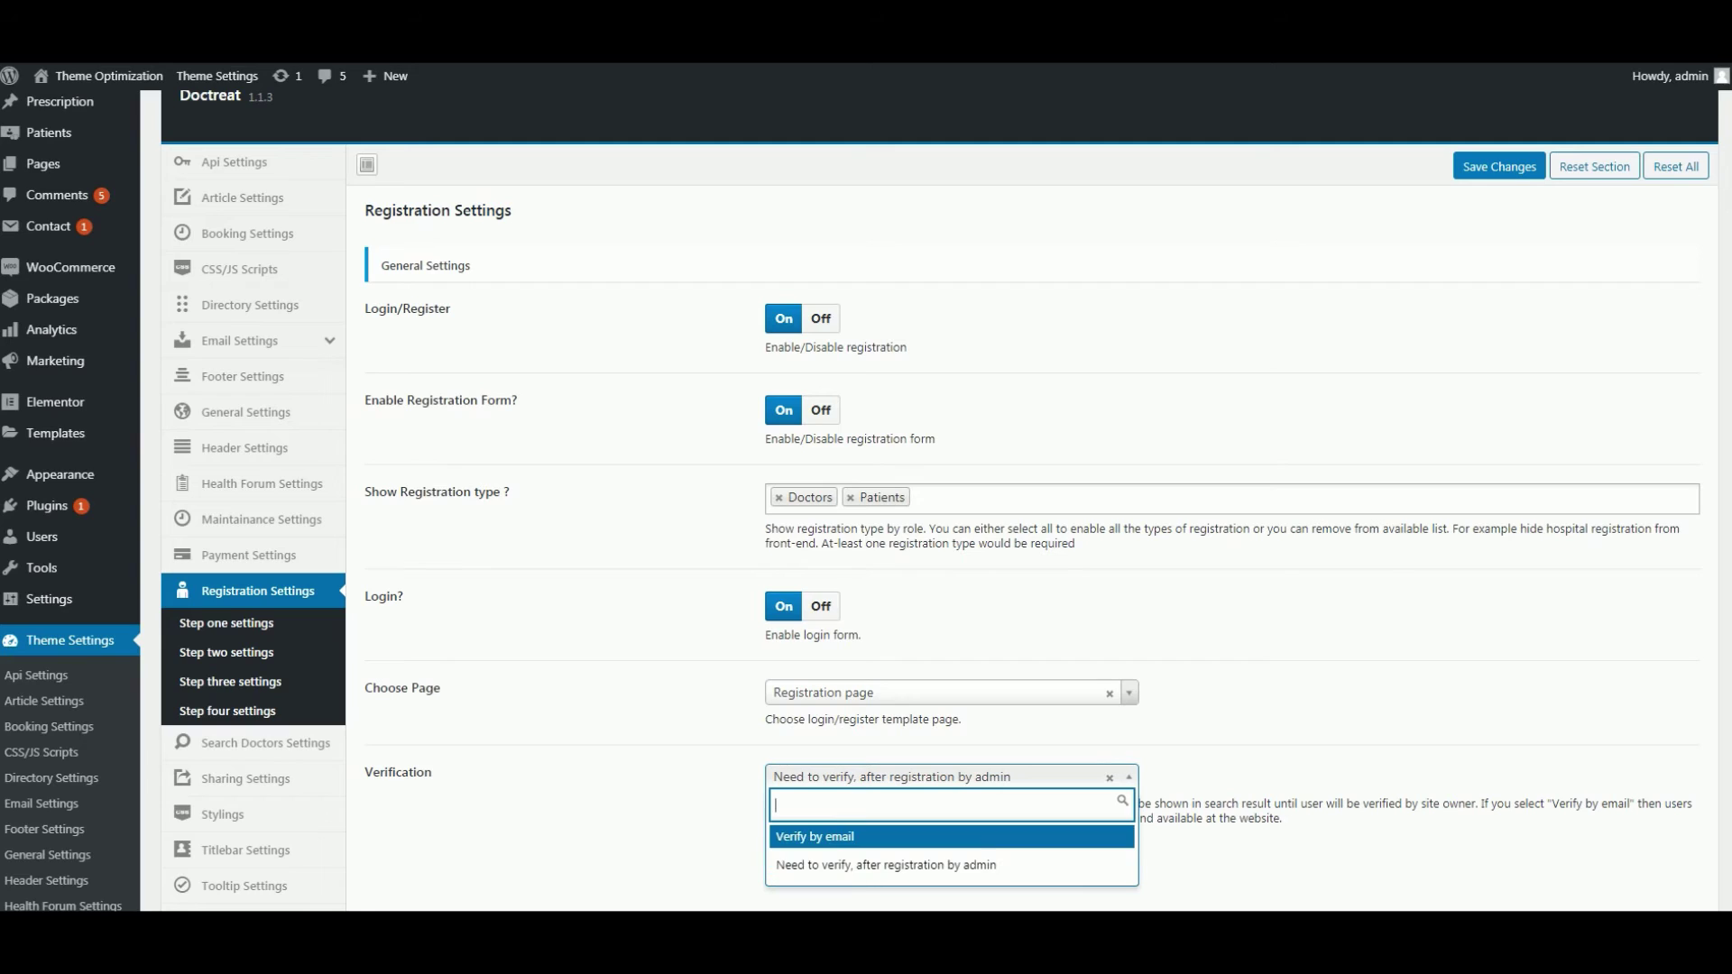
left_click(767, 105)
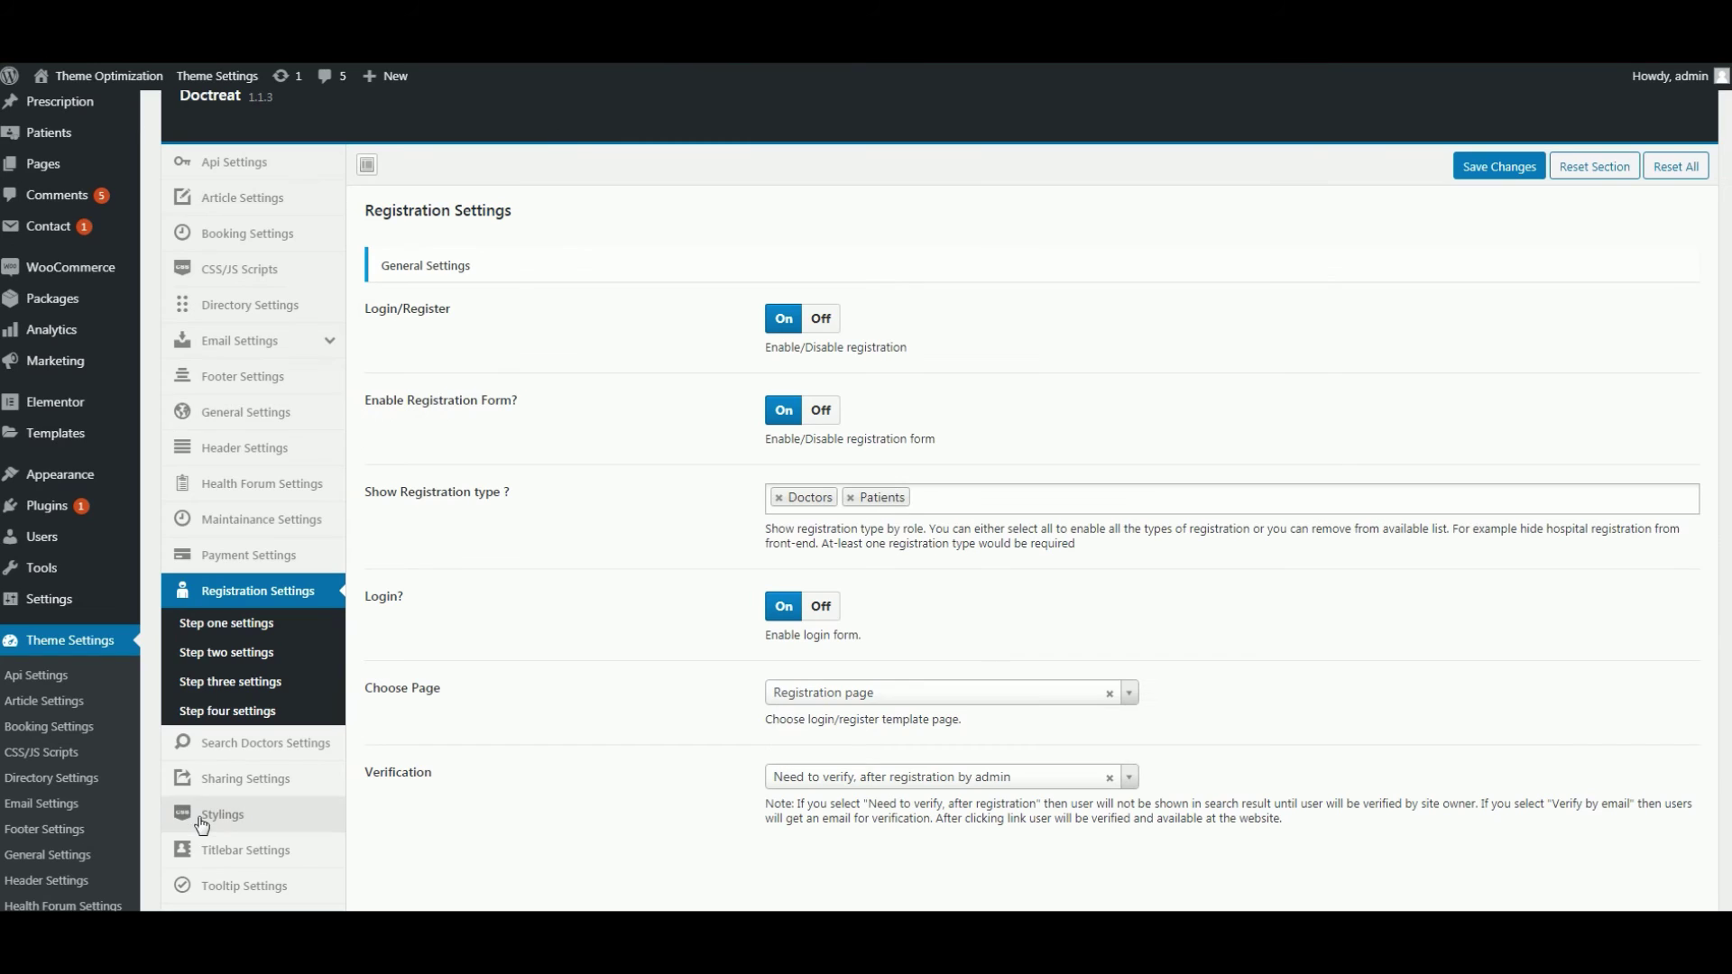
left_click(63, 545)
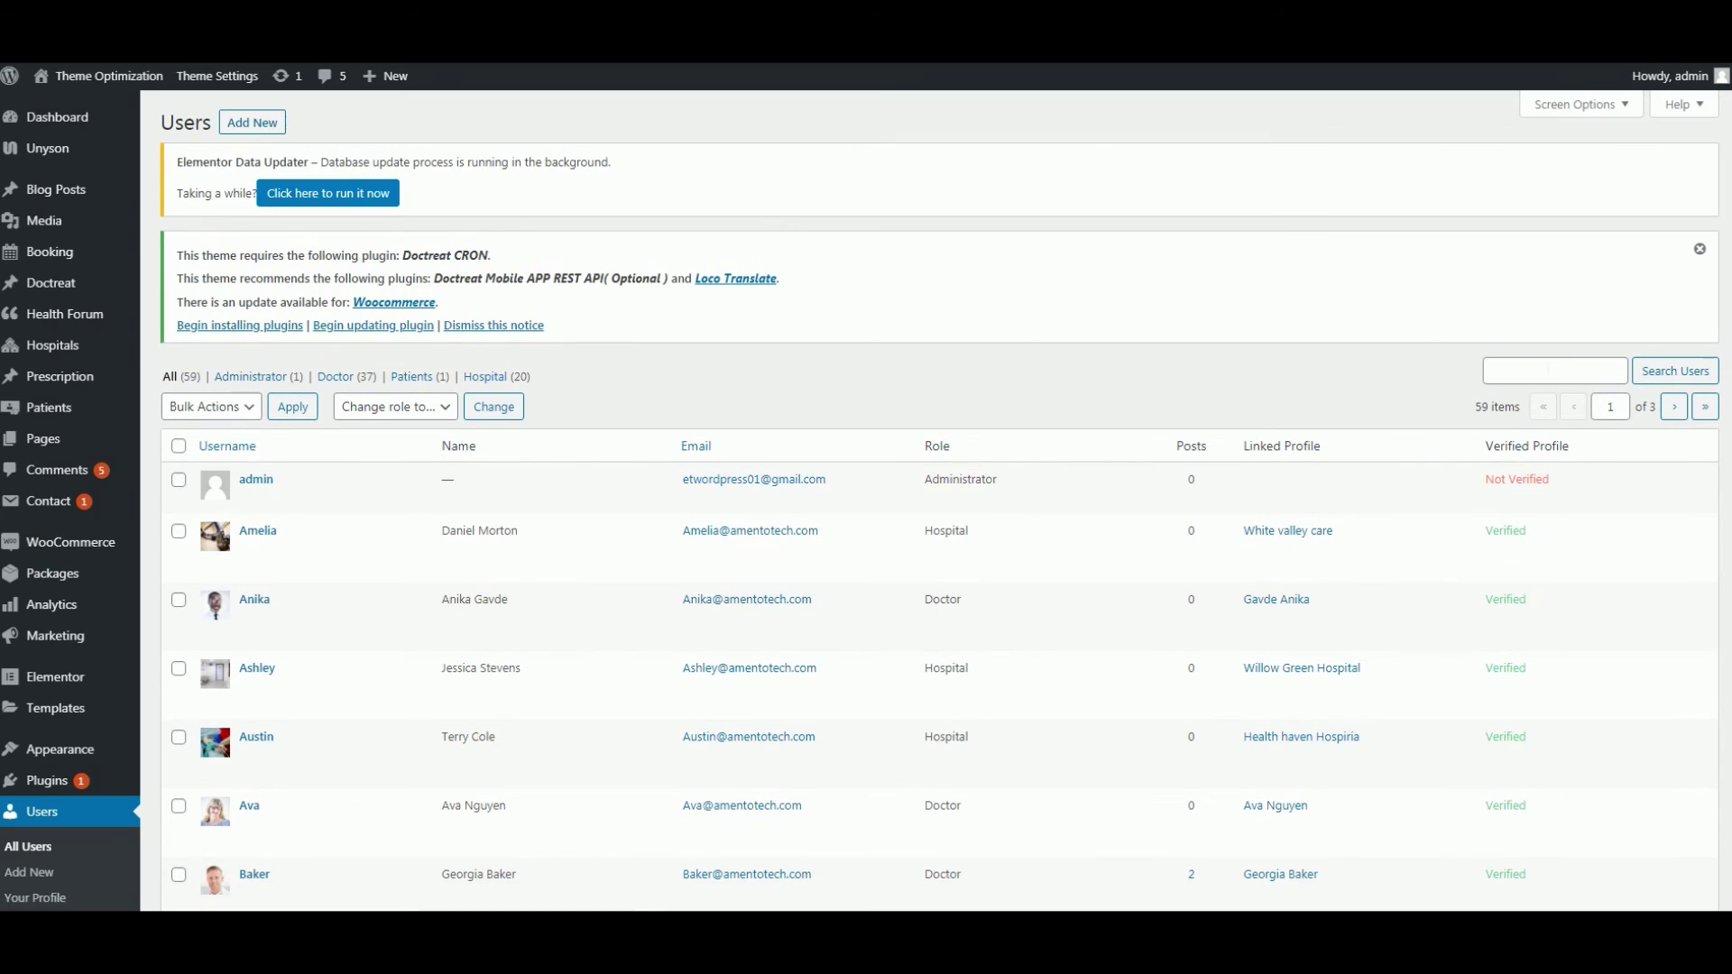
- Search the users list for the new patient, verify their account, and reload their dashboard
left_click(1542, 371)
type("Ronald")
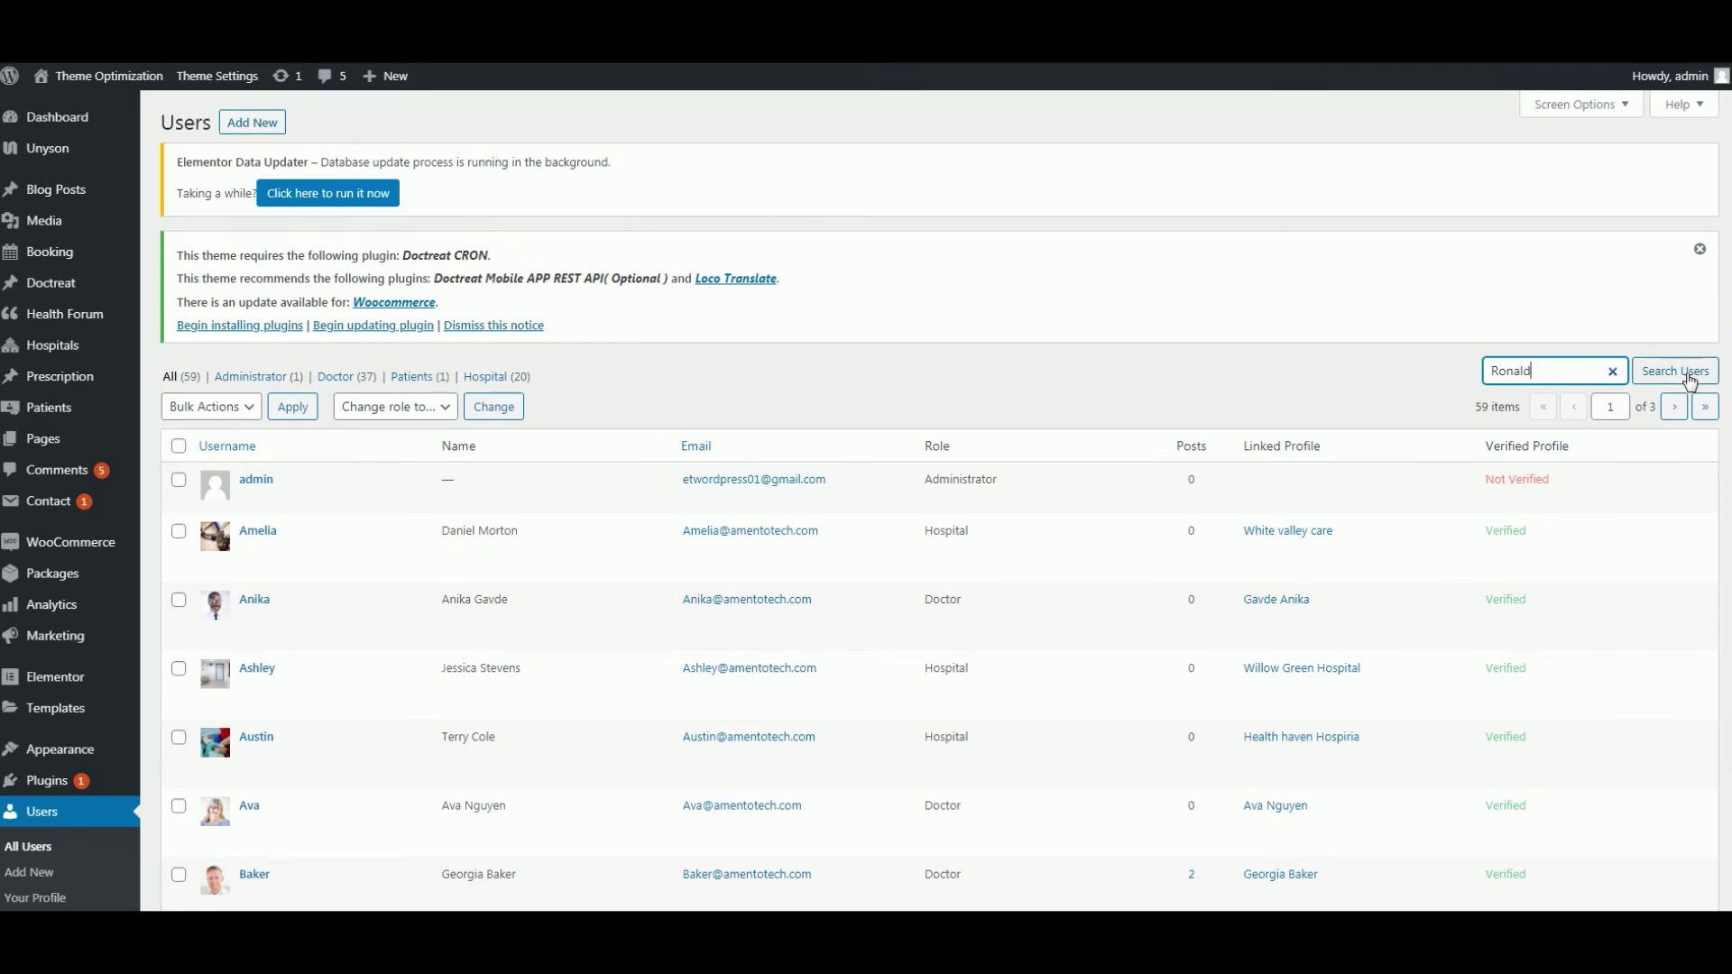
left_click(1686, 377)
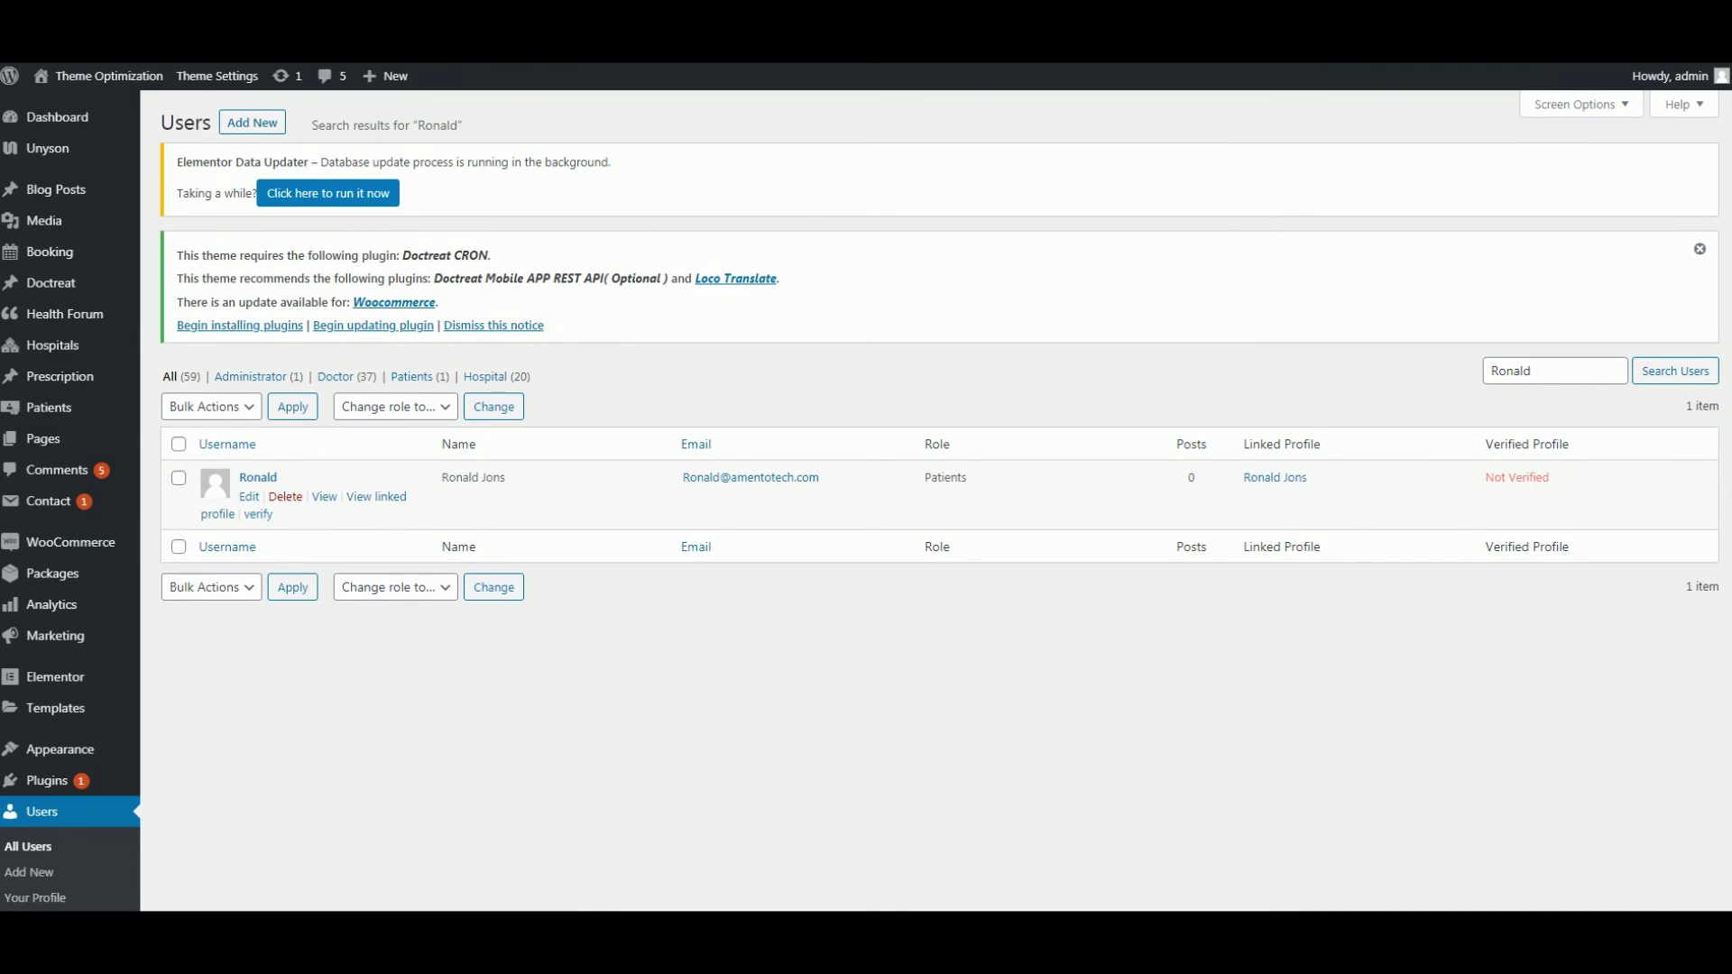
left_click(258, 515)
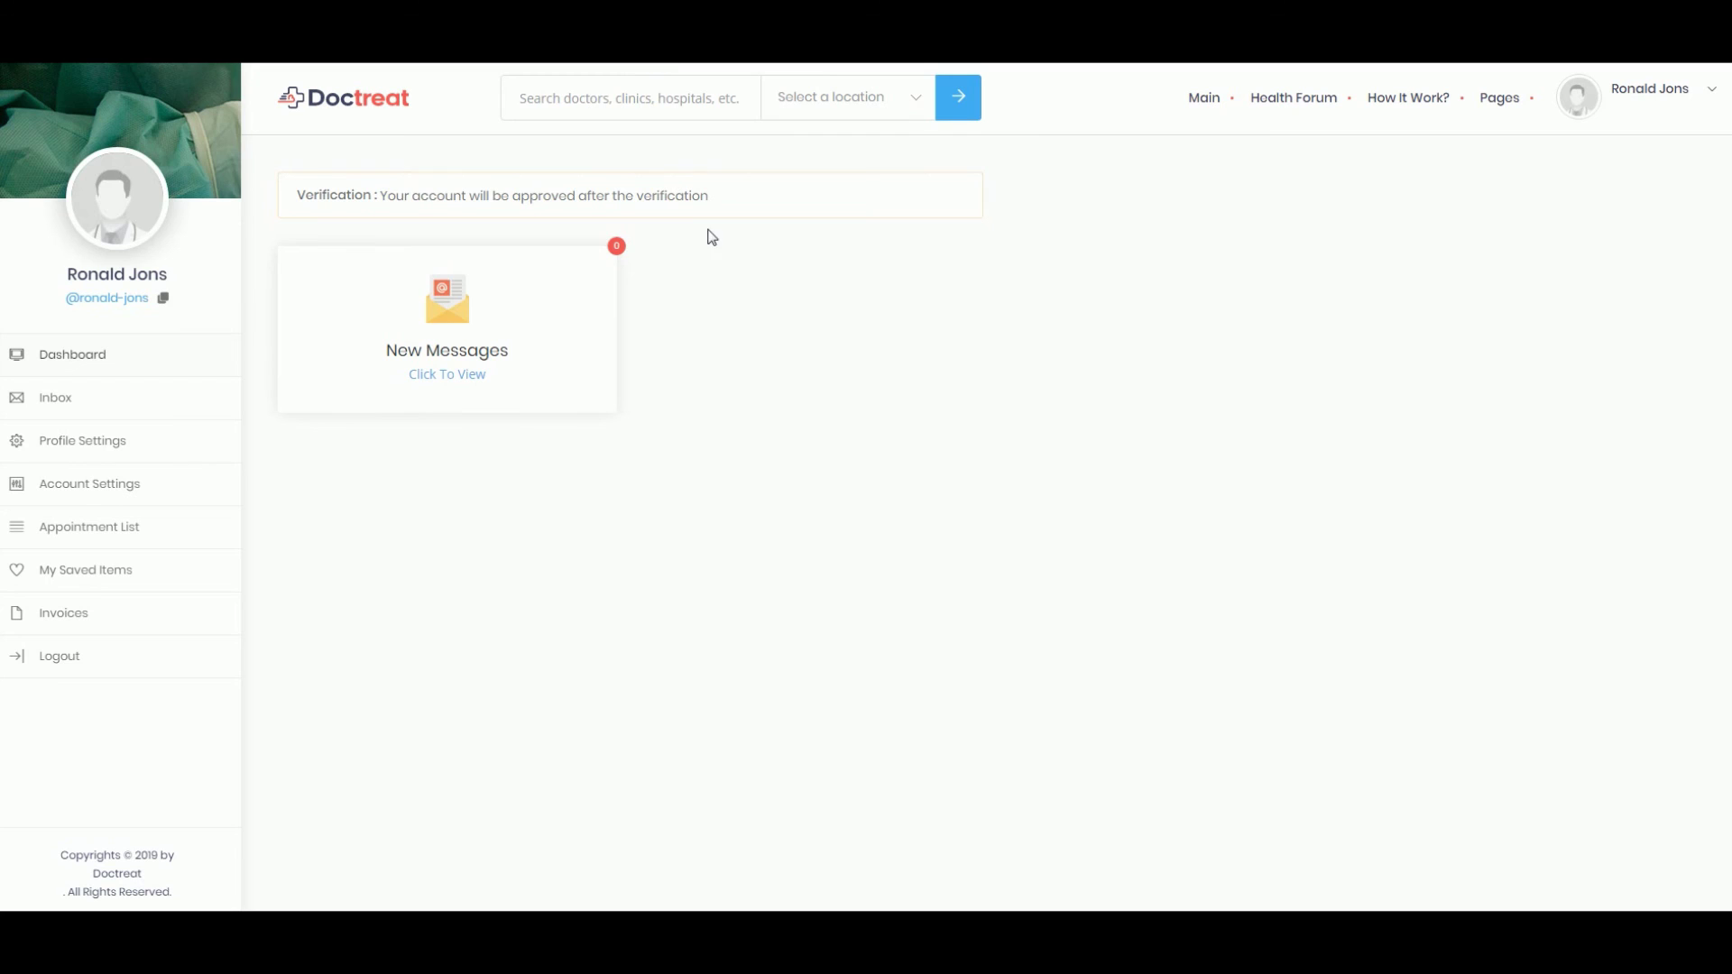
right_click(731, 235)
left_click(768, 291)
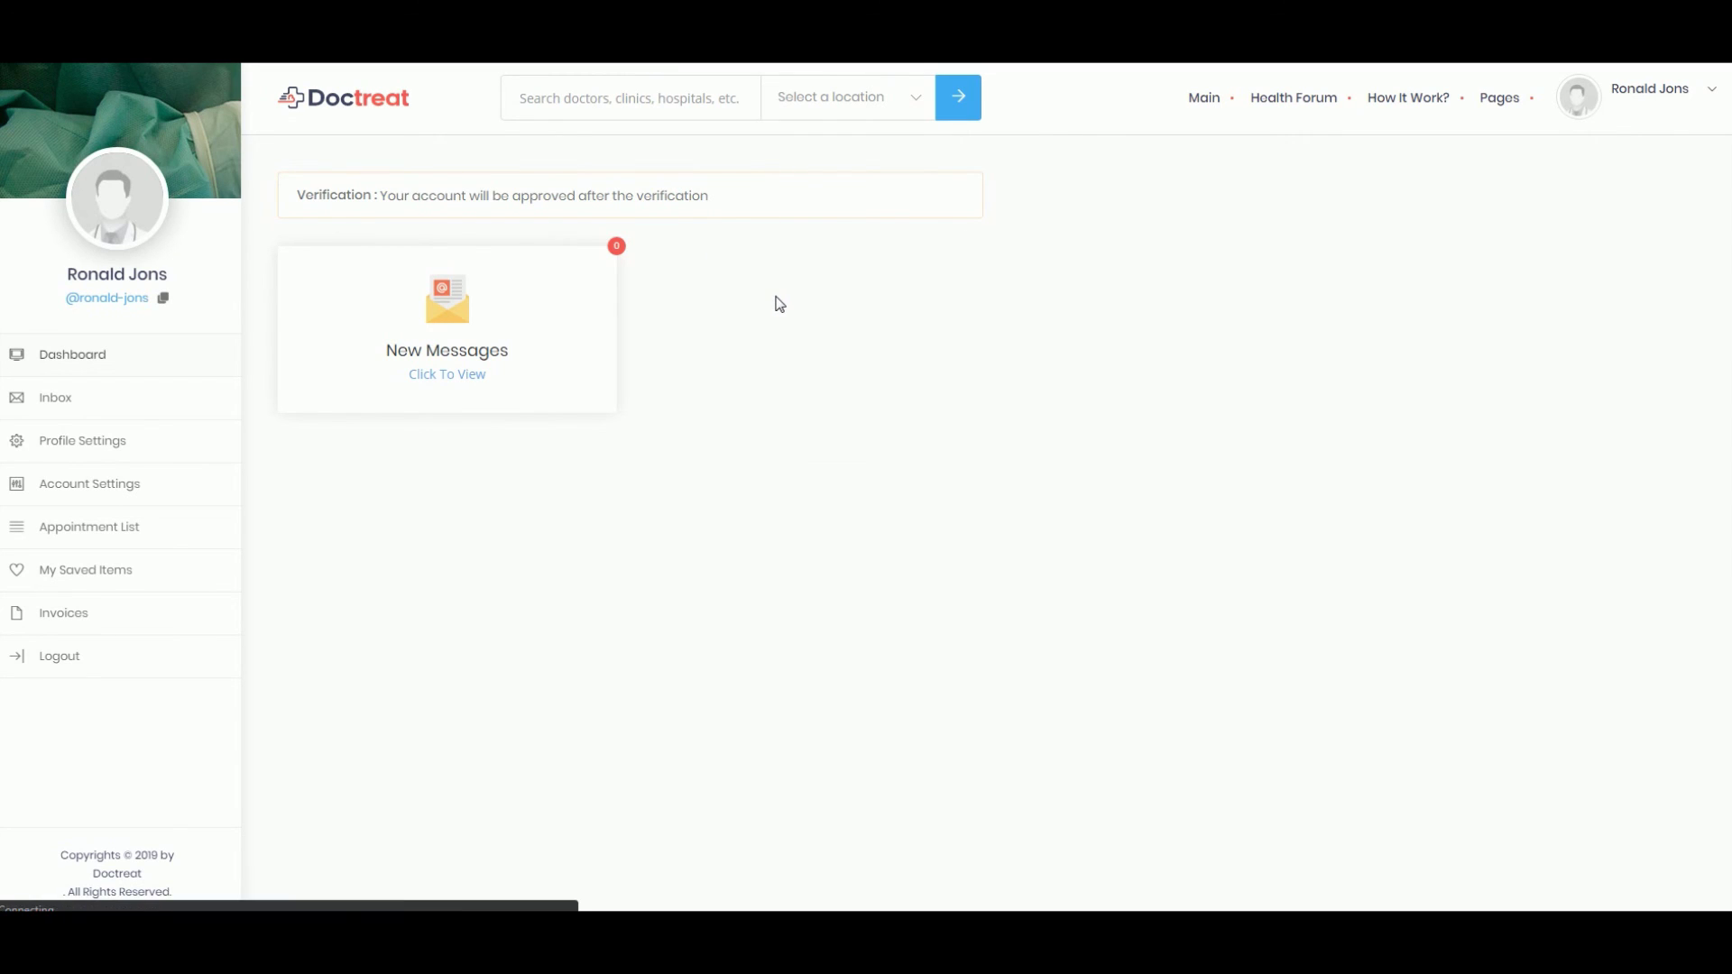